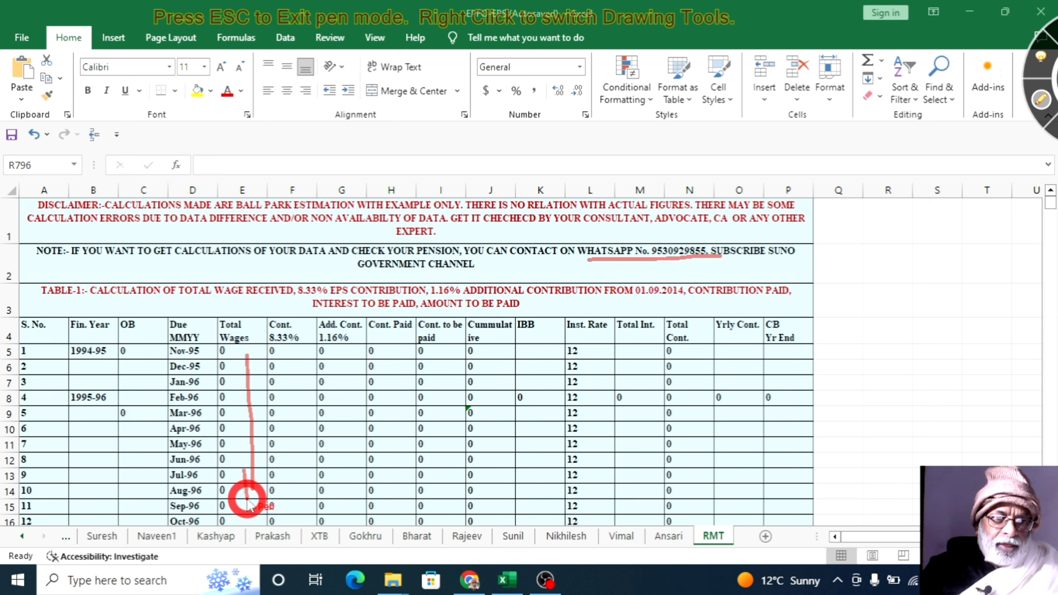
- Mark the 8.33% contribution, 1.16% additional contribution, Cont. Paid and Cont. to be paid columns of Table-1 with downward pen lines, then clear the marks
{"action": "mouse_move", "coordinate": [301, 363]}
{"action": "left_mouse_down"}
{"action": "mouse_move", "coordinate": [301, 503]}
{"action": "mouse_move", "coordinate": [286, 494]}
{"action": "mouse_move", "coordinate": [297, 505]}
{"action": "left_mouse_up"}
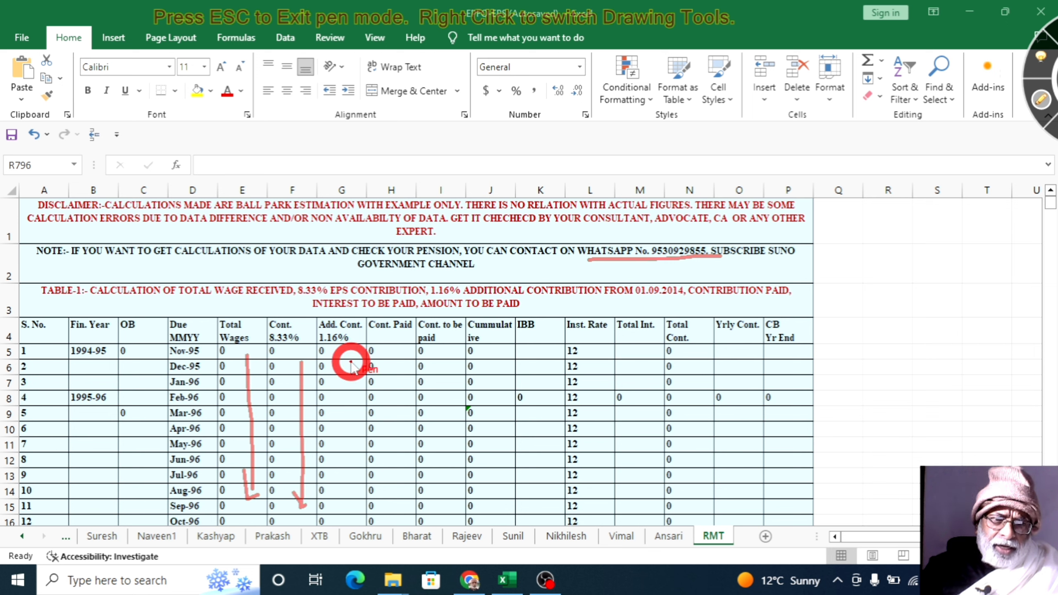
{"action": "left_click_drag", "start_coordinate": [351, 360], "coordinate": [346, 489]}
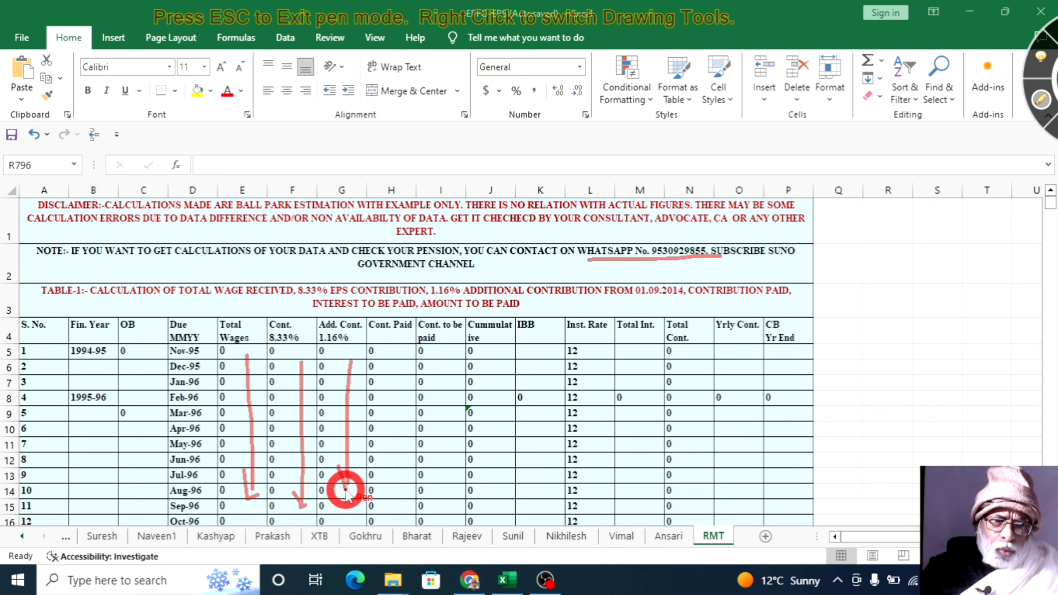
{"action": "left_click_drag", "start_coordinate": [396, 350], "coordinate": [403, 484]}
{"action": "mouse_move", "coordinate": [450, 371]}
{"action": "left_mouse_down"}
{"action": "mouse_move", "coordinate": [451, 483]}
{"action": "mouse_move", "coordinate": [462, 504]}
{"action": "mouse_move", "coordinate": [459, 489]}
{"action": "left_mouse_up"}
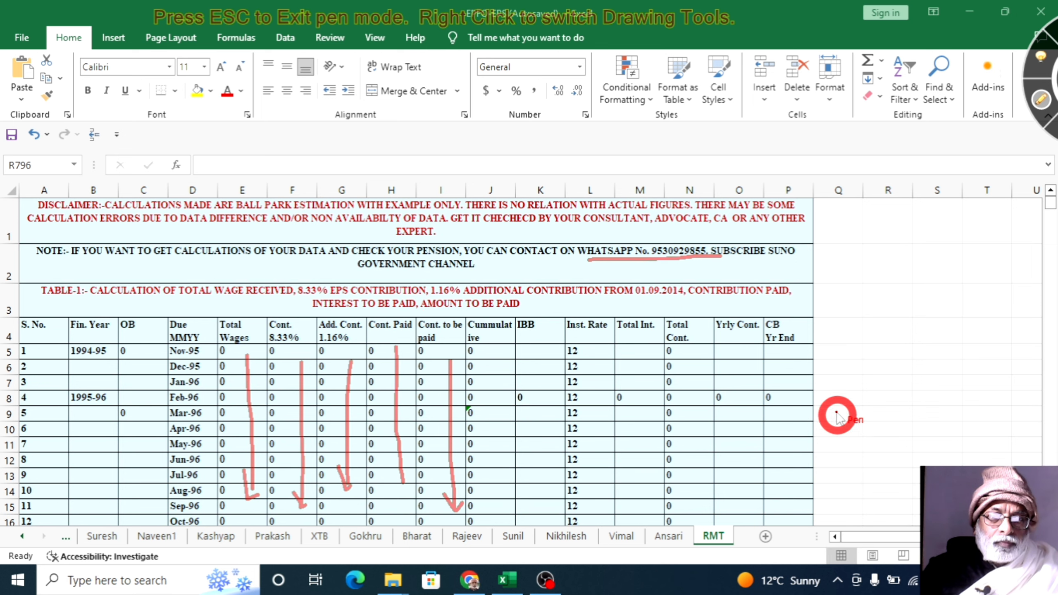
{"action": "scroll", "coordinate": [508, 446], "scroll_direction": "down", "scroll_amount": 3}
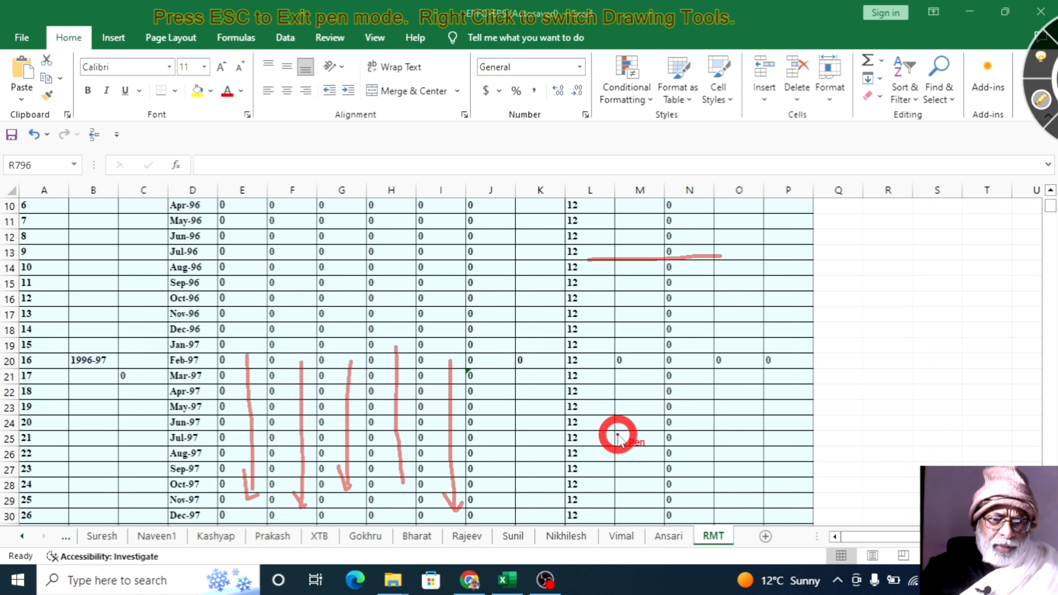
{"action": "key", "text": "Escape"}
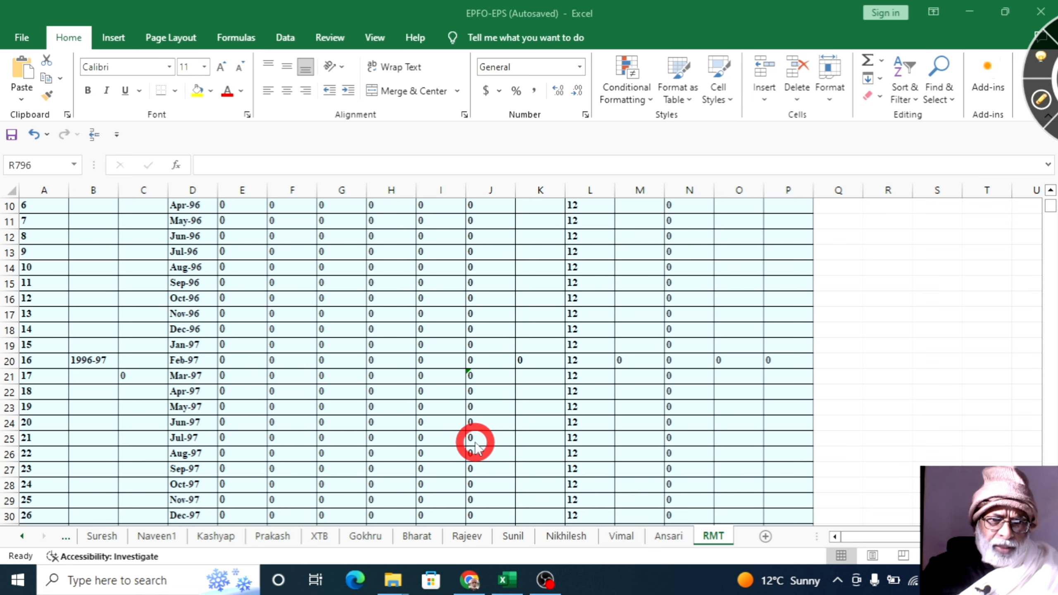
- Examine the monthly wage, contribution and interest rate rows of Table-1 from Apr-96 to Mar-12
{"action": "scroll", "coordinate": [474, 442], "scroll_direction": "down", "scroll_amount": 5}
{"action": "scroll", "coordinate": [475, 443], "scroll_direction": "down", "scroll_amount": 11}
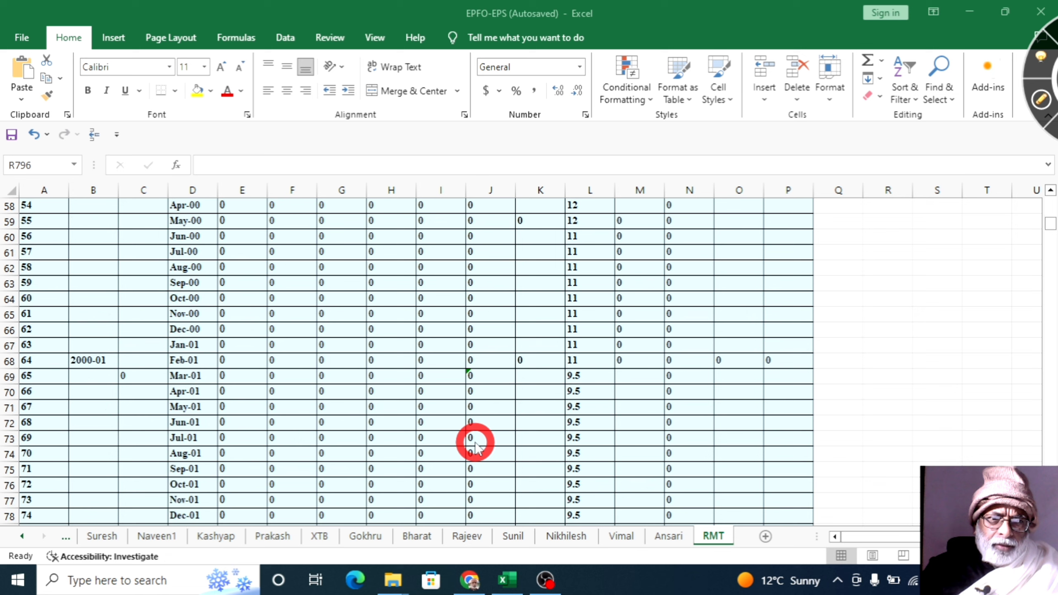
{"action": "scroll", "coordinate": [475, 443], "scroll_direction": "down", "scroll_amount": 6}
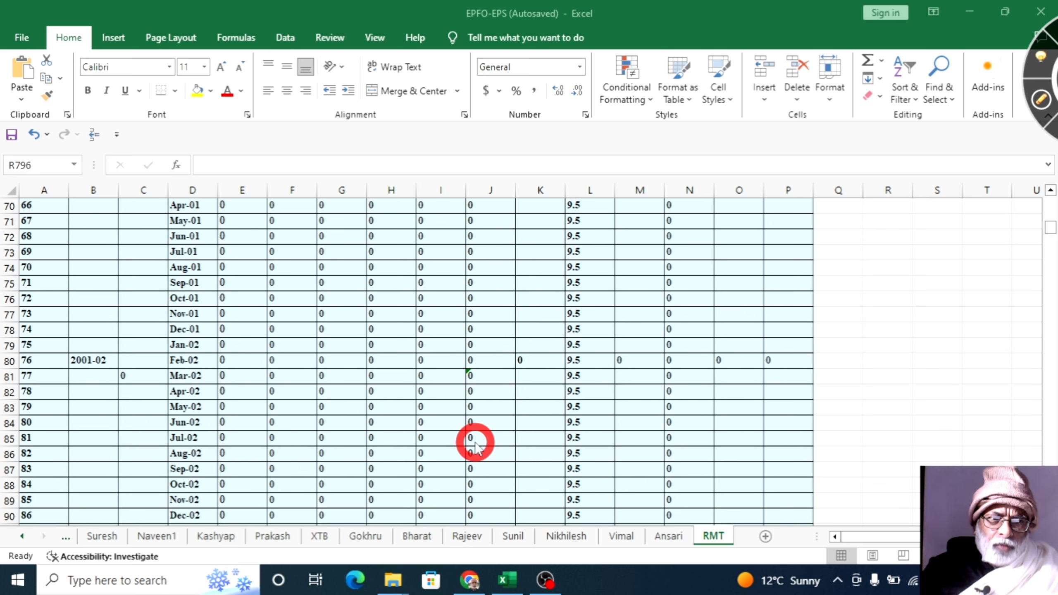
{"action": "scroll", "coordinate": [475, 446], "scroll_direction": "down", "scroll_amount": 11}
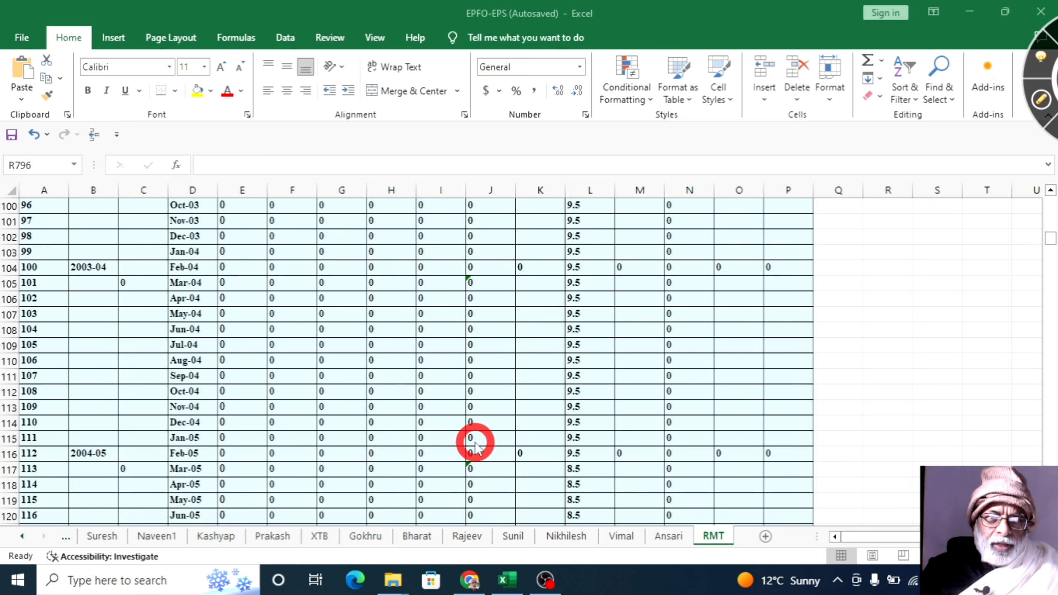
{"action": "scroll", "coordinate": [475, 447], "scroll_direction": "down", "scroll_amount": 15}
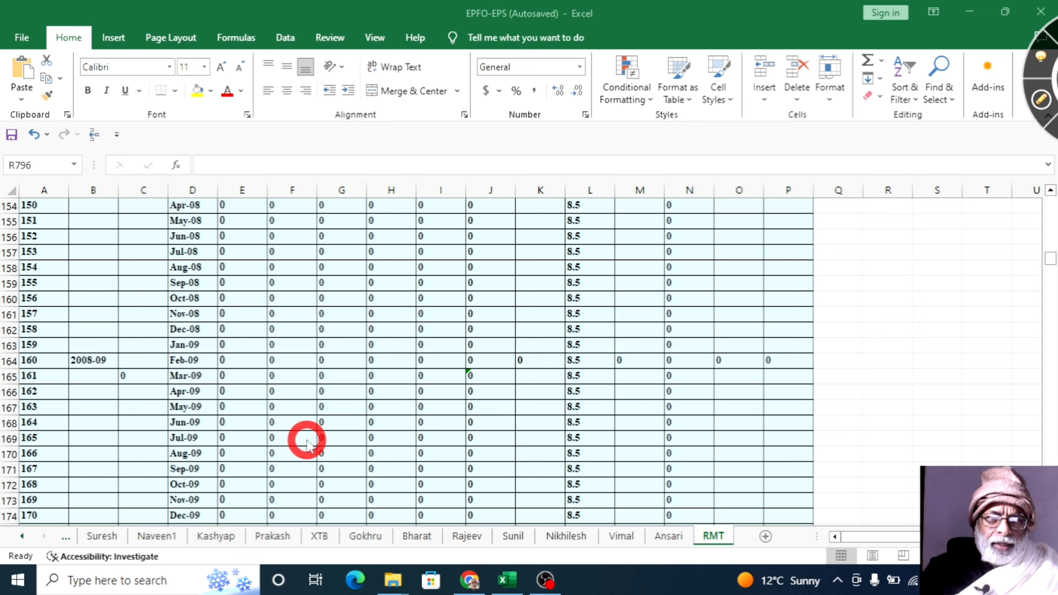
{"action": "scroll", "coordinate": [310, 450], "scroll_direction": "down", "scroll_amount": 4}
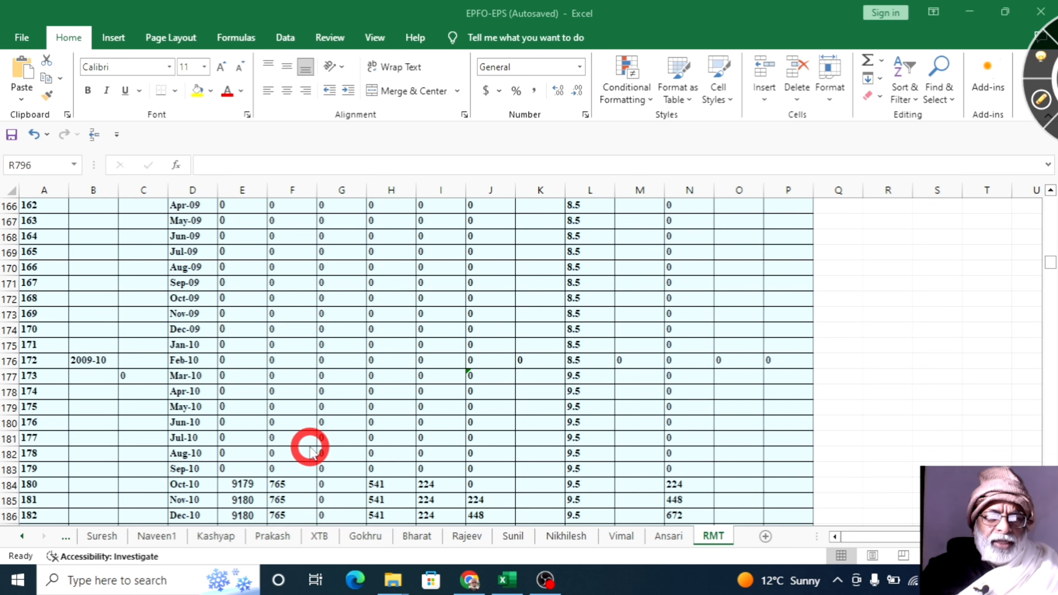
{"action": "scroll", "coordinate": [311, 450], "scroll_direction": "down", "scroll_amount": 2}
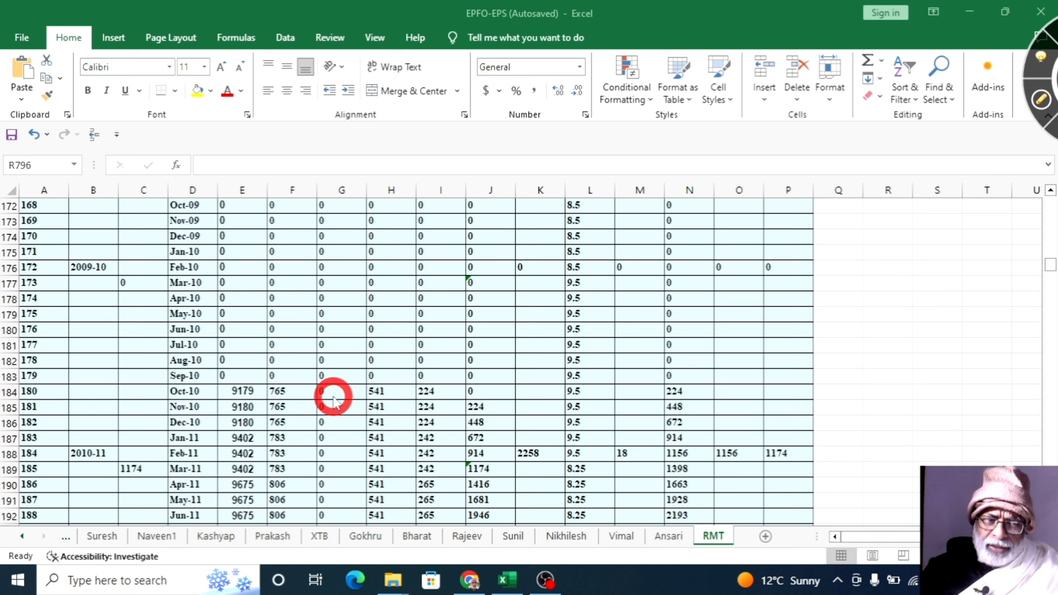
{"action": "scroll", "coordinate": [333, 400], "scroll_direction": "down", "scroll_amount": 3}
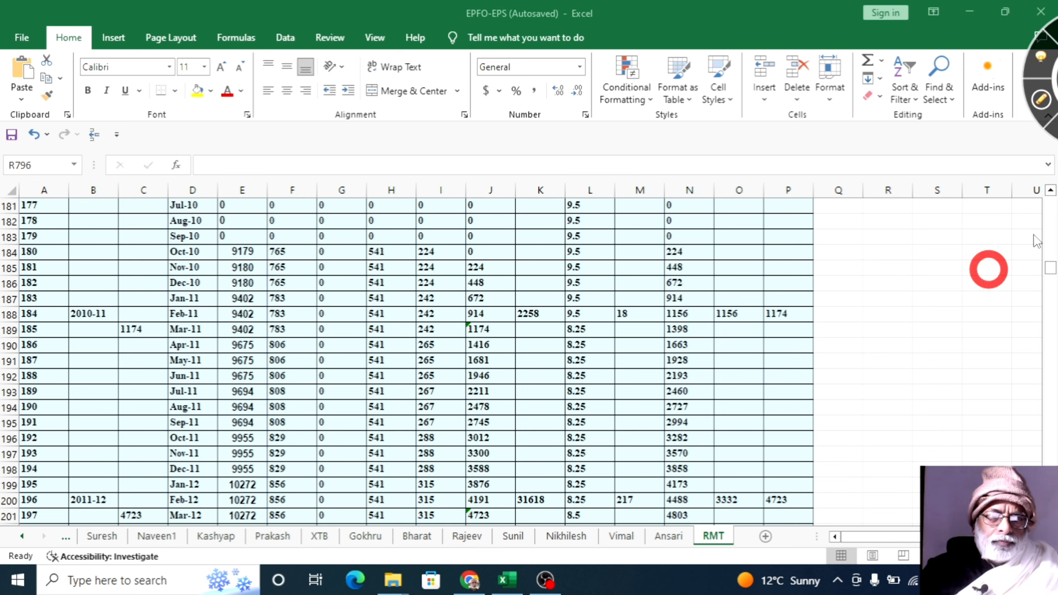
- Underline the Sep-10 row with the pen, trace down from the Nov-10 8.33% contribution, and clear the marks
{"action": "left_click", "coordinate": [1041, 102]}
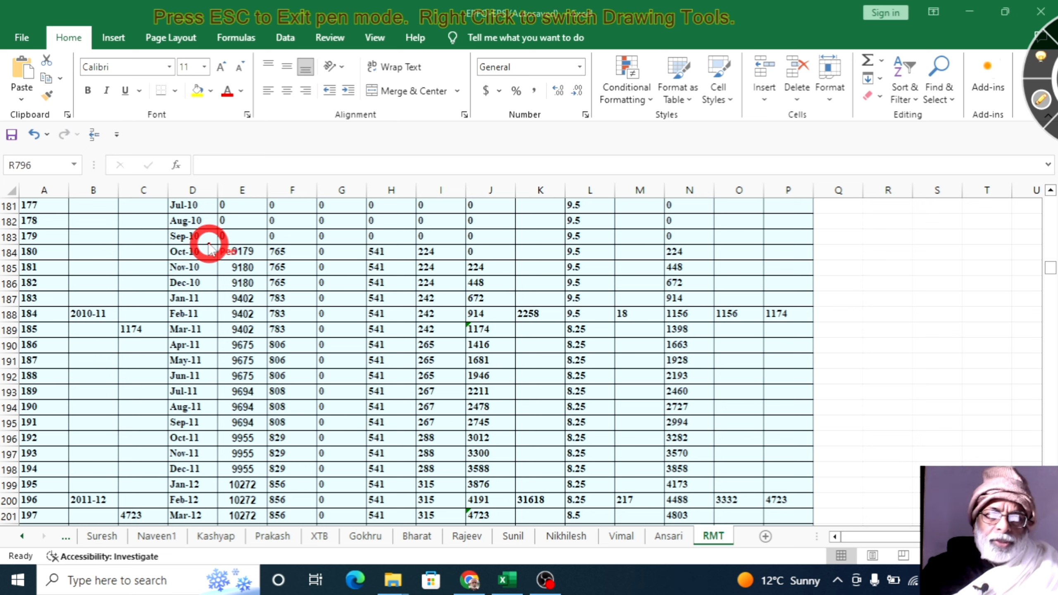
{"action": "left_click_drag", "start_coordinate": [204, 243], "coordinate": [330, 246]}
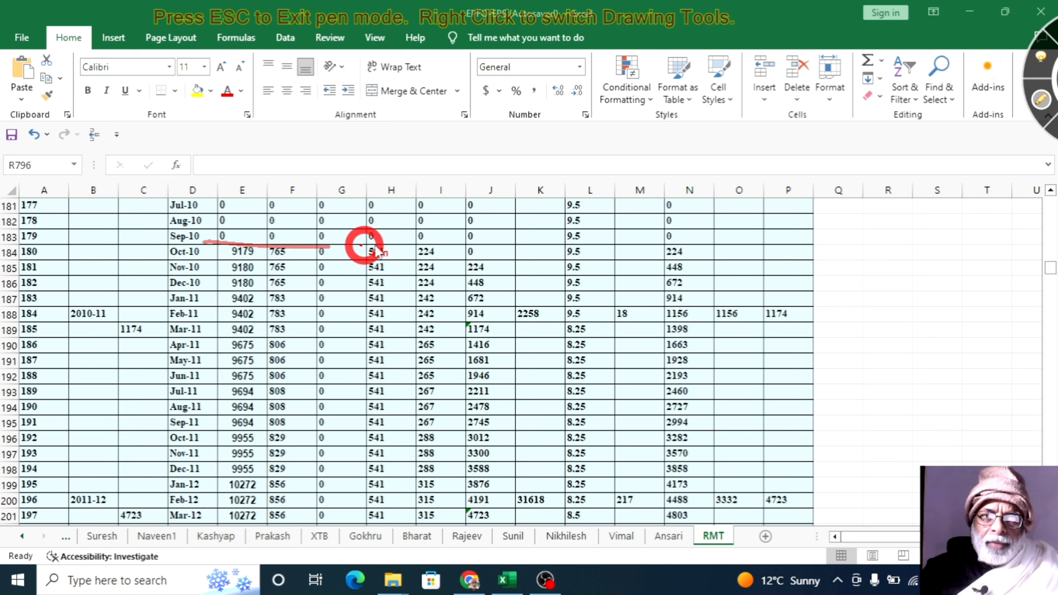
{"action": "left_click_drag", "start_coordinate": [445, 242], "coordinate": [739, 245]}
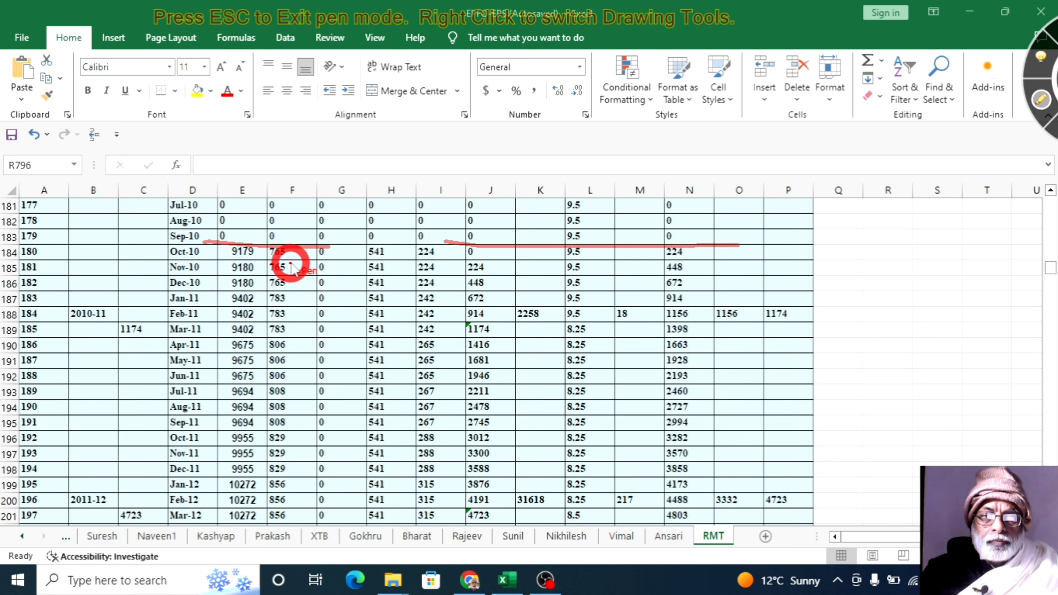
{"action": "left_click_drag", "start_coordinate": [294, 263], "coordinate": [333, 437]}
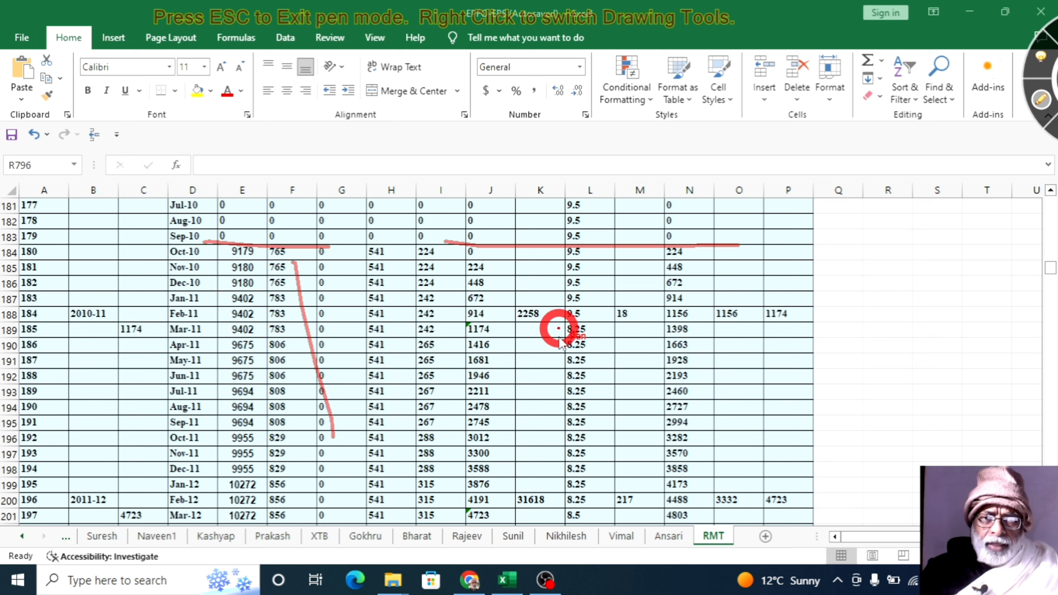
{"action": "left_click", "coordinate": [1040, 100]}
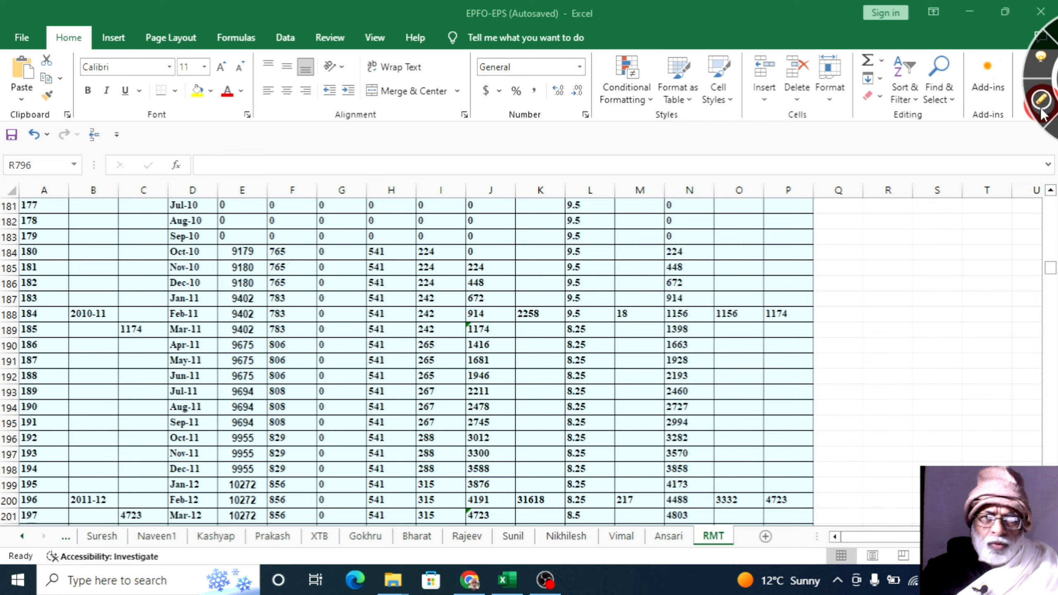
- Review the remaining monthly rows of Table-1 through Mar-24, the TOTAL row and the Table-2 summary
{"action": "scroll", "coordinate": [379, 486], "scroll_direction": "down", "scroll_amount": 18}
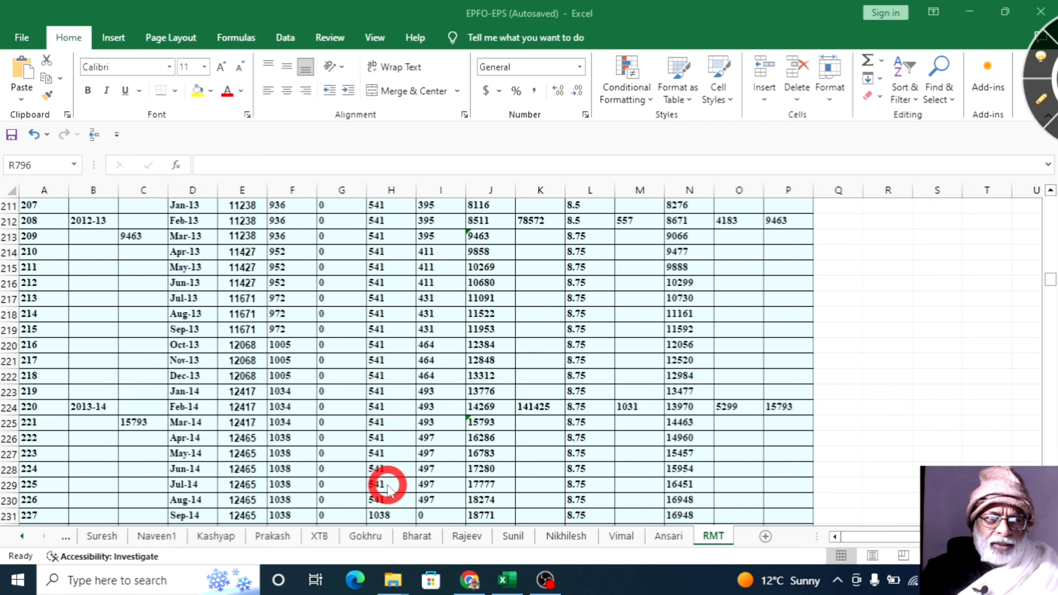
{"action": "scroll", "coordinate": [387, 488], "scroll_direction": "down", "scroll_amount": 19}
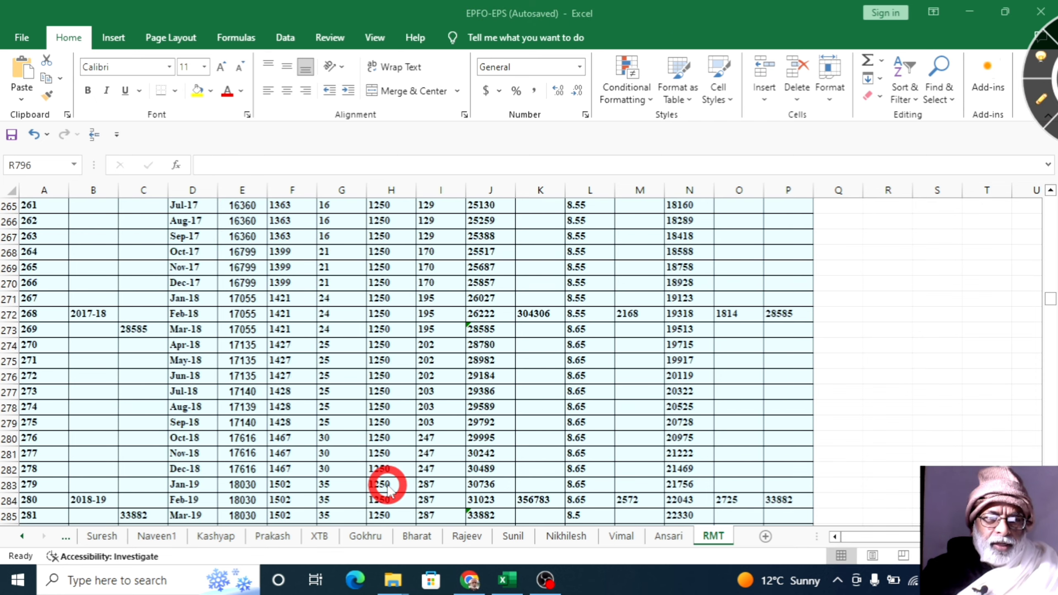
{"action": "scroll", "coordinate": [388, 488], "scroll_direction": "down", "scroll_amount": 2}
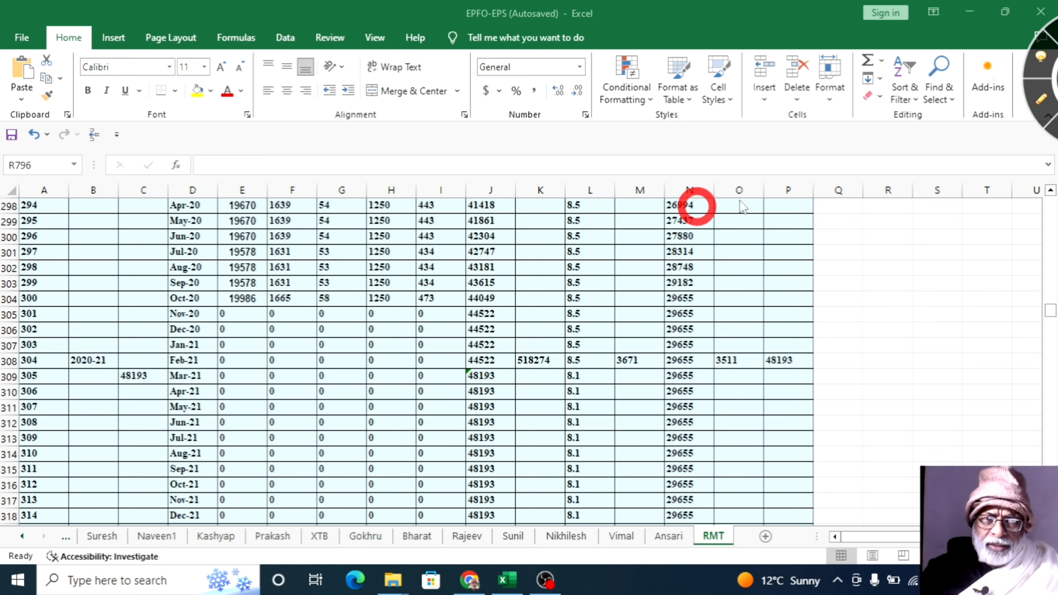
{"action": "left_click", "coordinate": [1042, 104]}
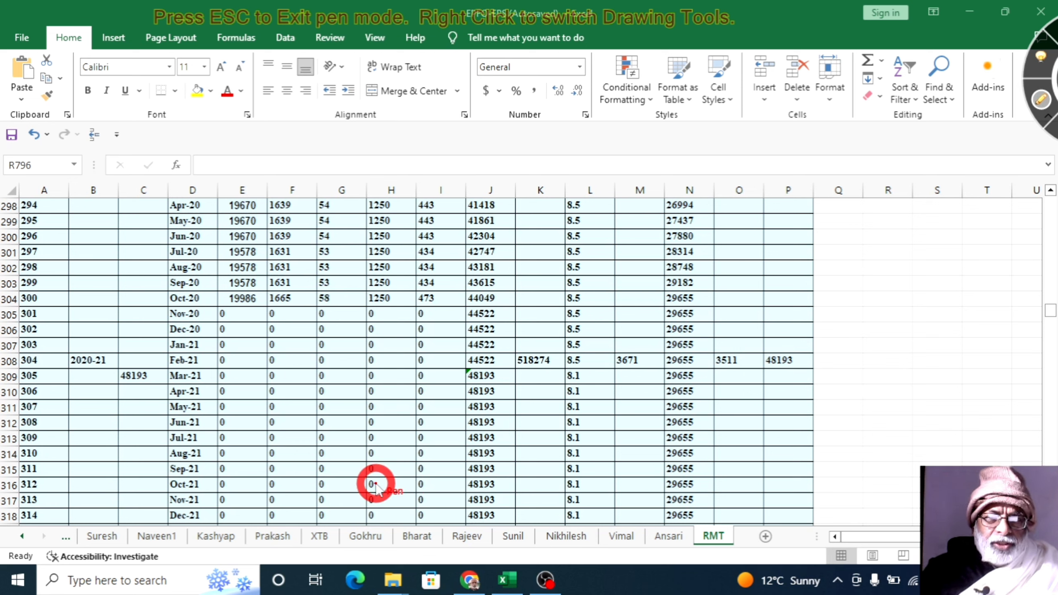
{"action": "left_click", "coordinate": [1042, 106]}
{"action": "scroll", "coordinate": [358, 380], "scroll_direction": "down", "scroll_amount": 13}
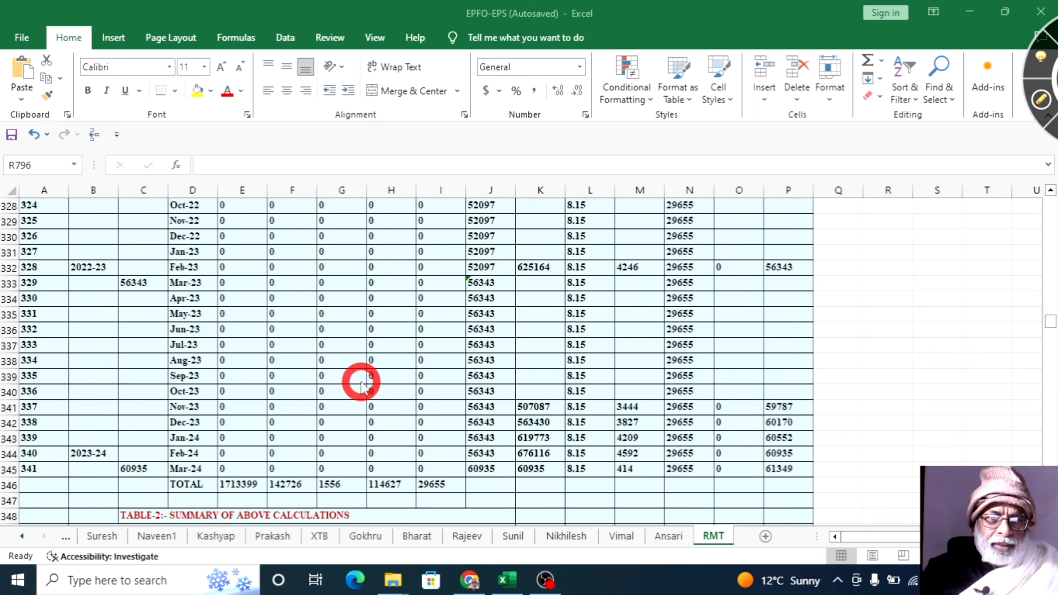
{"action": "scroll", "coordinate": [361, 386], "scroll_direction": "down", "scroll_amount": 3}
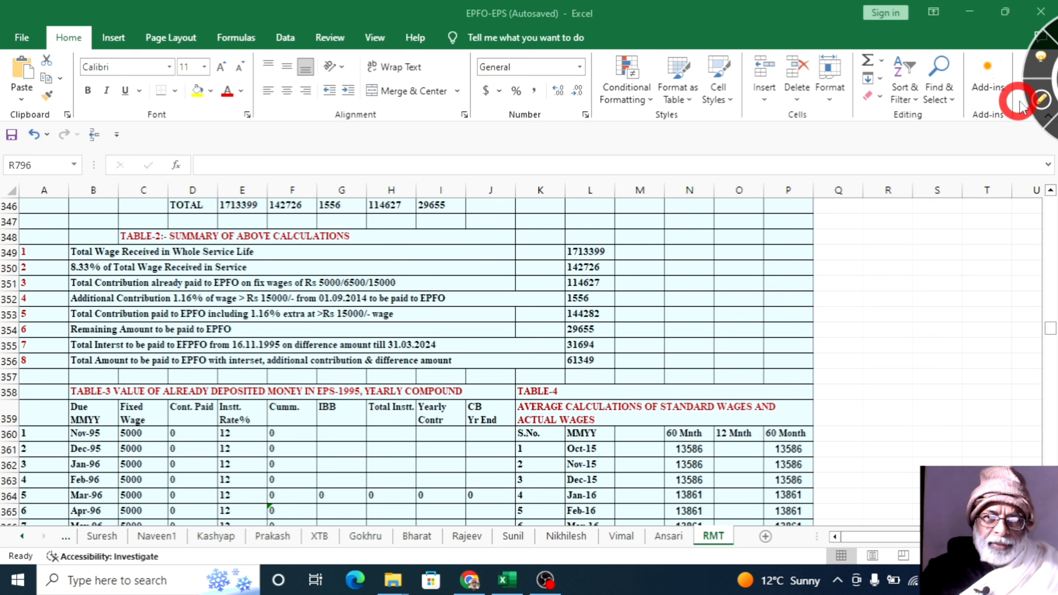
- Mark the total wages, both contribution totals, contribution paid and contribution to be paid in the TOTAL row with the pen, then clear the marks
{"action": "left_click", "coordinate": [1041, 100]}
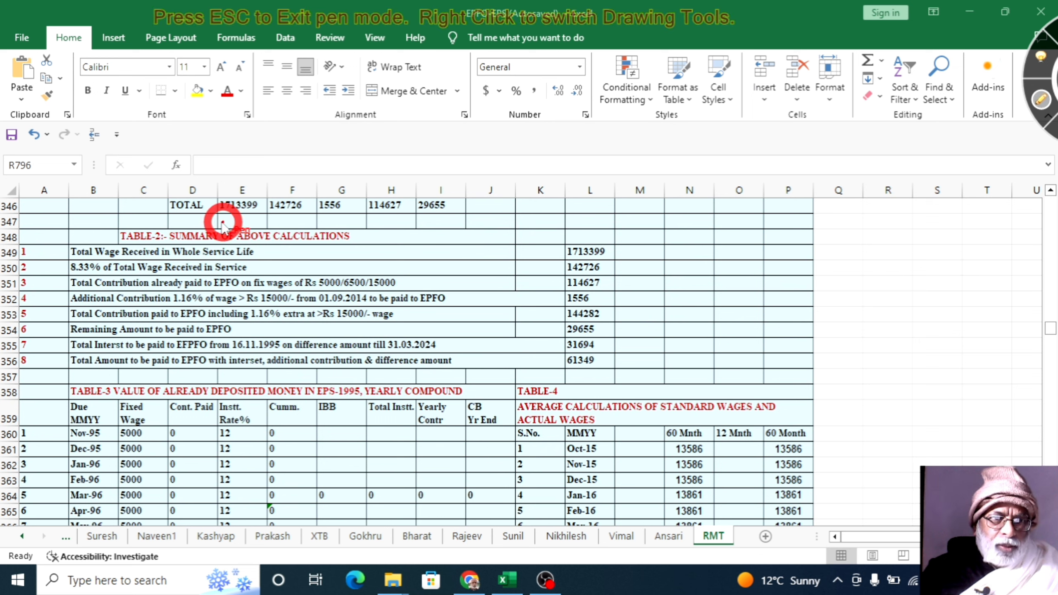
{"action": "left_click_drag", "start_coordinate": [220, 221], "coordinate": [253, 219]}
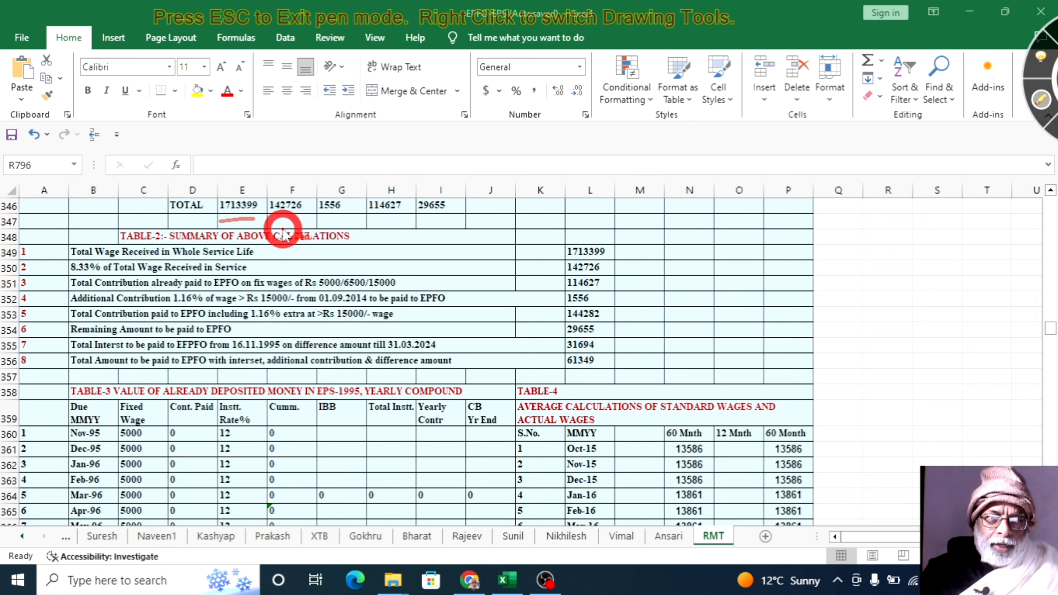
{"action": "left_click_drag", "start_coordinate": [277, 220], "coordinate": [297, 218]}
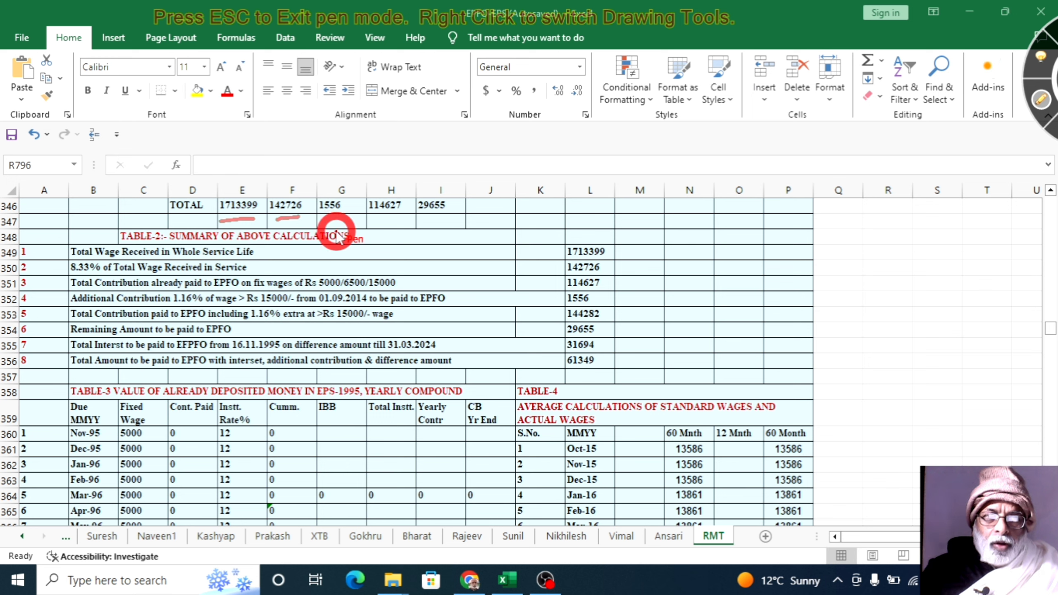
{"action": "mouse_move", "coordinate": [319, 221]}
{"action": "left_mouse_down"}
{"action": "mouse_move", "coordinate": [342, 215]}
{"action": "mouse_move", "coordinate": [342, 203]}
{"action": "mouse_move", "coordinate": [307, 196]}
{"action": "mouse_move", "coordinate": [309, 221]}
{"action": "mouse_move", "coordinate": [340, 224]}
{"action": "left_mouse_up"}
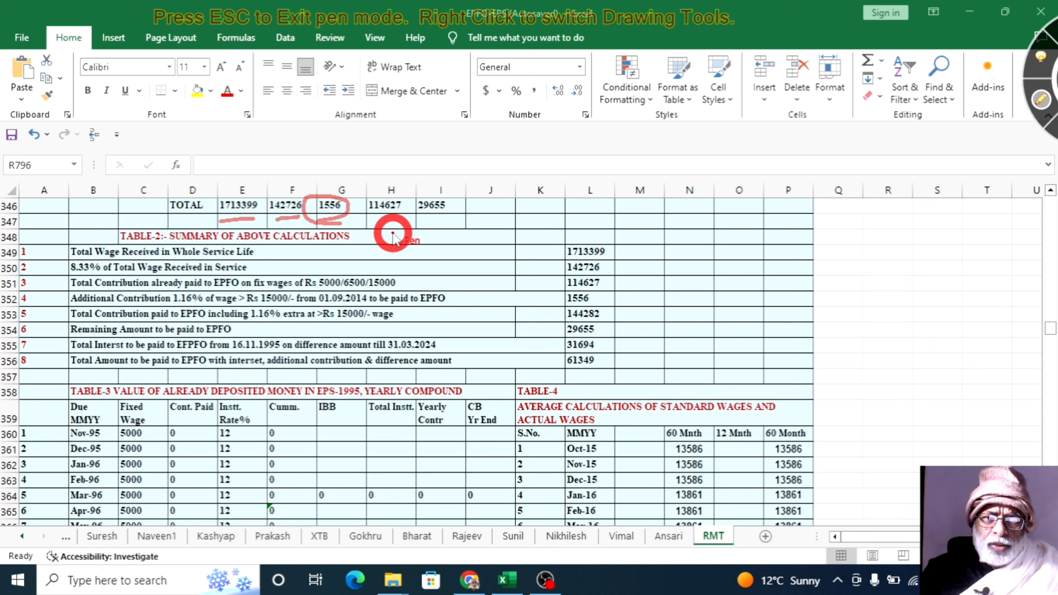
{"action": "mouse_move", "coordinate": [371, 217]}
{"action": "left_mouse_down"}
{"action": "mouse_move", "coordinate": [406, 216]}
{"action": "mouse_move", "coordinate": [359, 206]}
{"action": "mouse_move", "coordinate": [359, 218]}
{"action": "mouse_move", "coordinate": [378, 224]}
{"action": "left_mouse_up"}
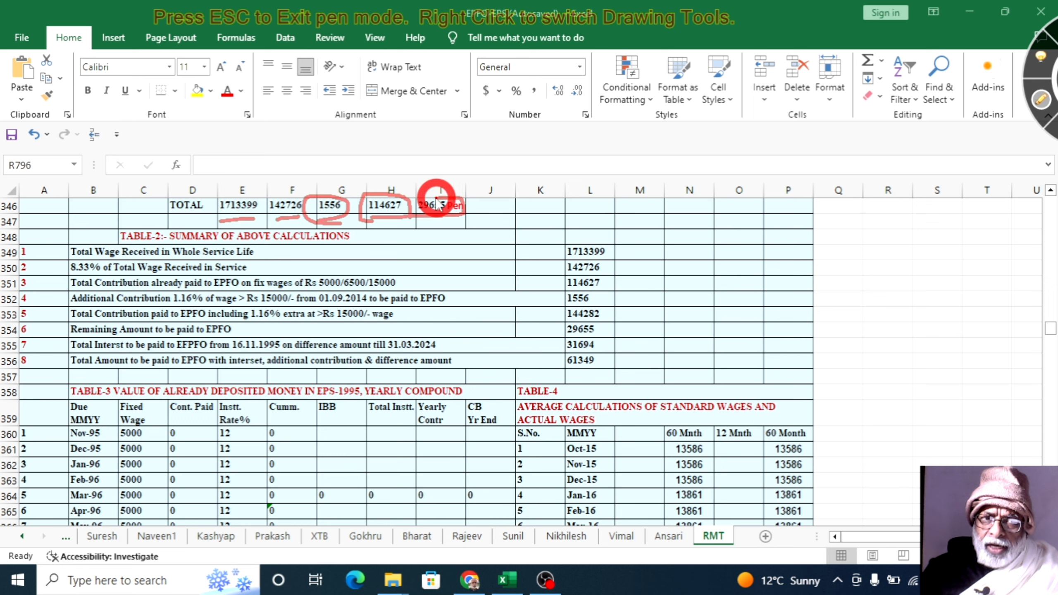
{"action": "left_click_drag", "start_coordinate": [436, 200], "coordinate": [418, 205]}
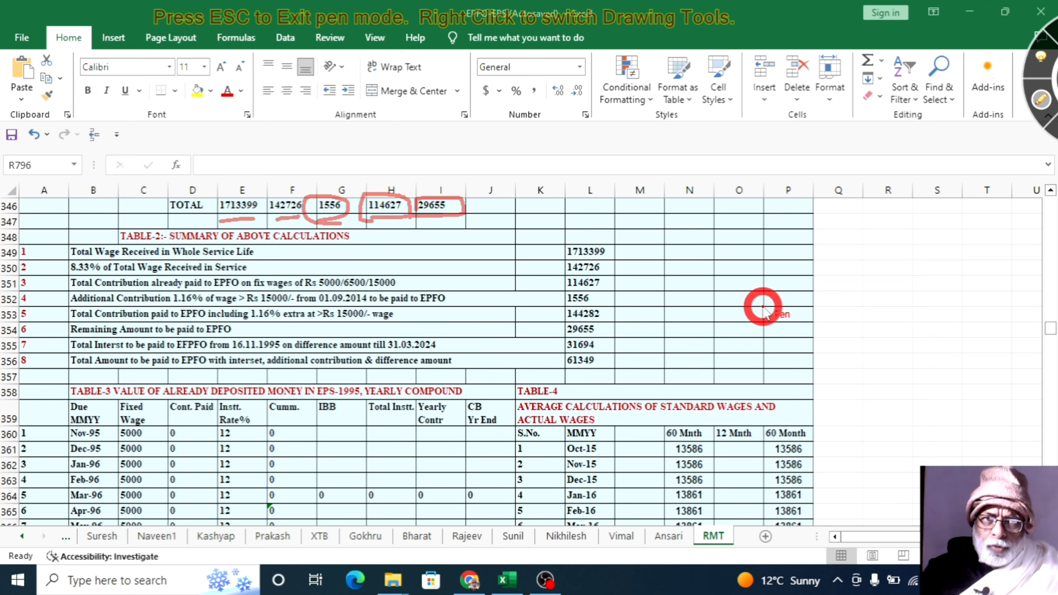
{"action": "left_click", "coordinate": [1034, 109]}
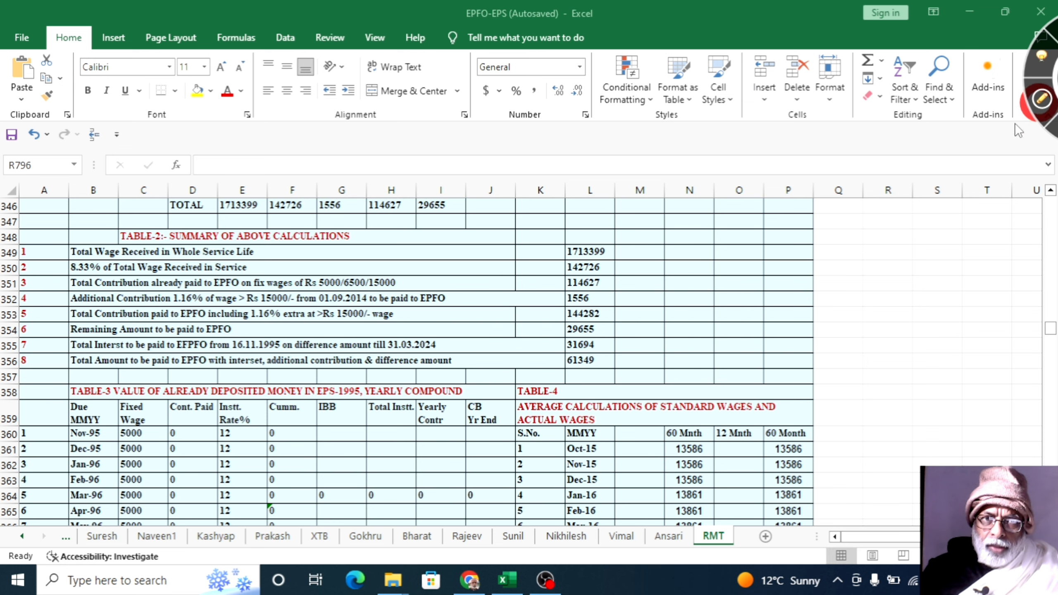
- Circle the Mar-24 year-end closing balance with the pen and draw a box around the Table-2 summary amounts
{"action": "scroll", "coordinate": [801, 275], "scroll_direction": "up", "scroll_amount": 1}
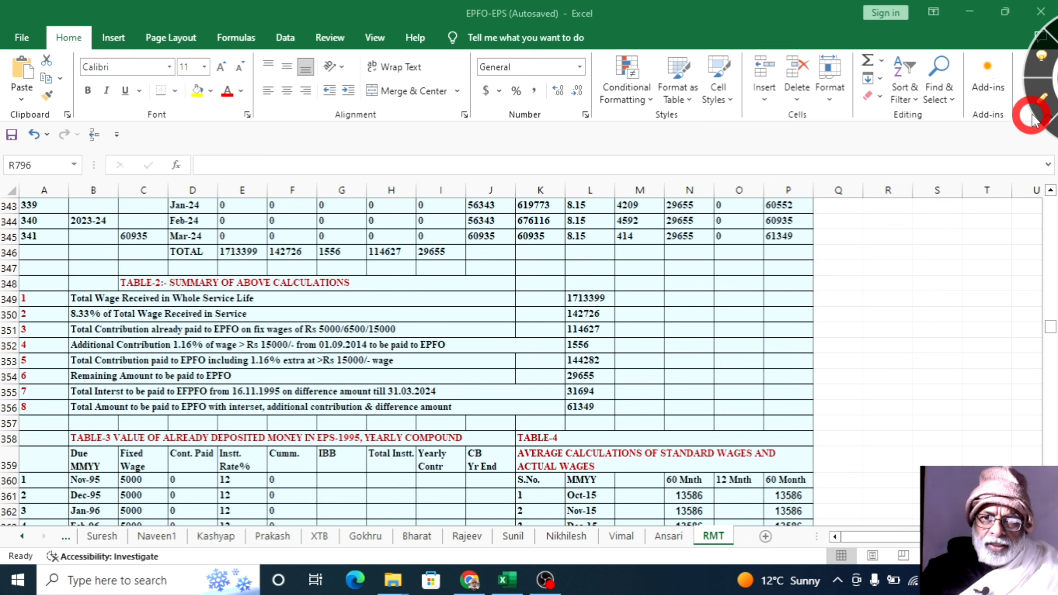
{"action": "left_click", "coordinate": [1041, 99]}
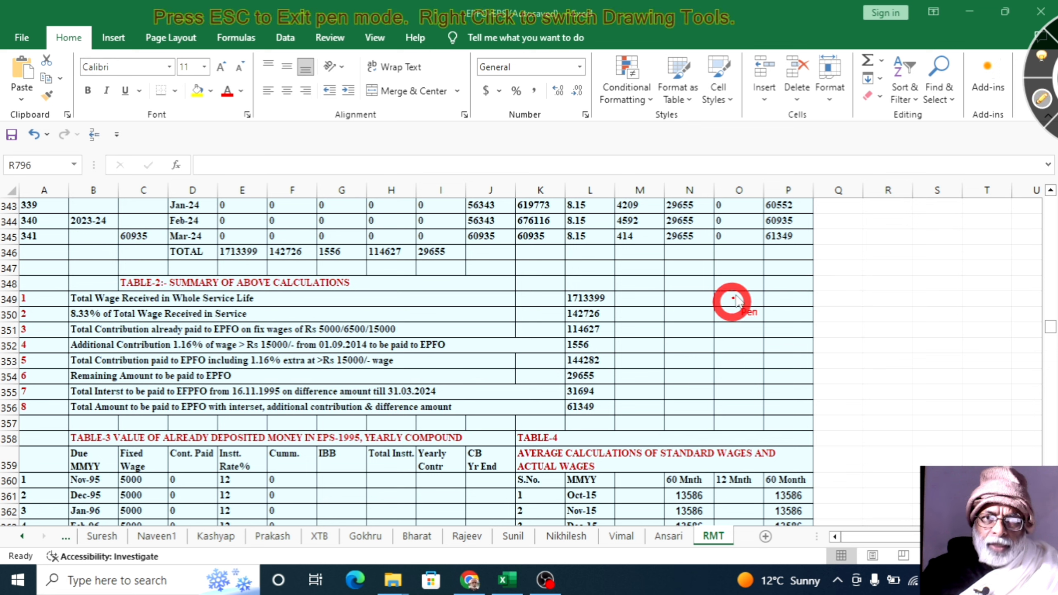
{"action": "mouse_move", "coordinate": [760, 255]}
{"action": "left_mouse_down"}
{"action": "mouse_move", "coordinate": [808, 245]}
{"action": "mouse_move", "coordinate": [803, 226]}
{"action": "mouse_move", "coordinate": [761, 234]}
{"action": "mouse_move", "coordinate": [769, 259]}
{"action": "left_mouse_up"}
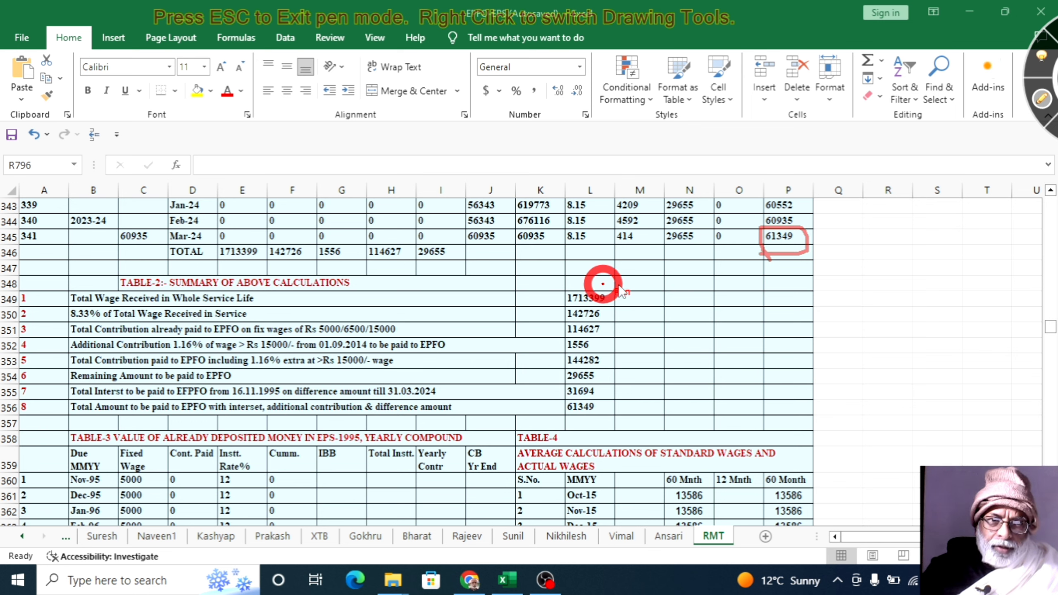
{"action": "mouse_move", "coordinate": [603, 284]}
{"action": "left_mouse_down"}
{"action": "mouse_move", "coordinate": [619, 406]}
{"action": "mouse_move", "coordinate": [604, 427]}
{"action": "left_mouse_up"}
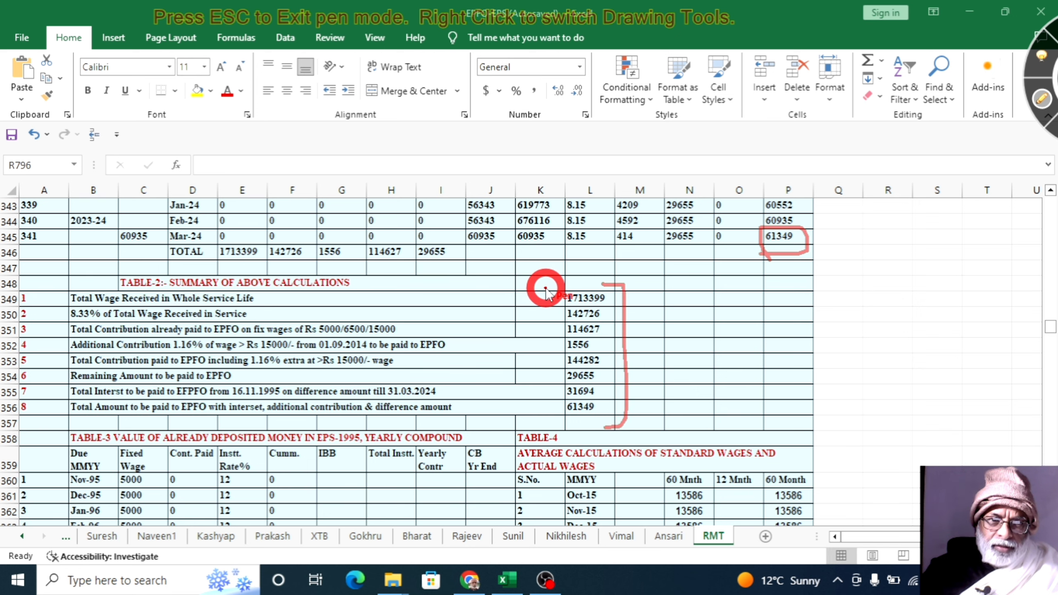
{"action": "mouse_move", "coordinate": [545, 288]}
{"action": "left_mouse_down"}
{"action": "mouse_move", "coordinate": [545, 406]}
{"action": "mouse_move", "coordinate": [558, 423]}
{"action": "mouse_move", "coordinate": [625, 426]}
{"action": "left_mouse_up"}
{"action": "scroll", "coordinate": [641, 417], "scroll_direction": "down", "scroll_amount": 1}
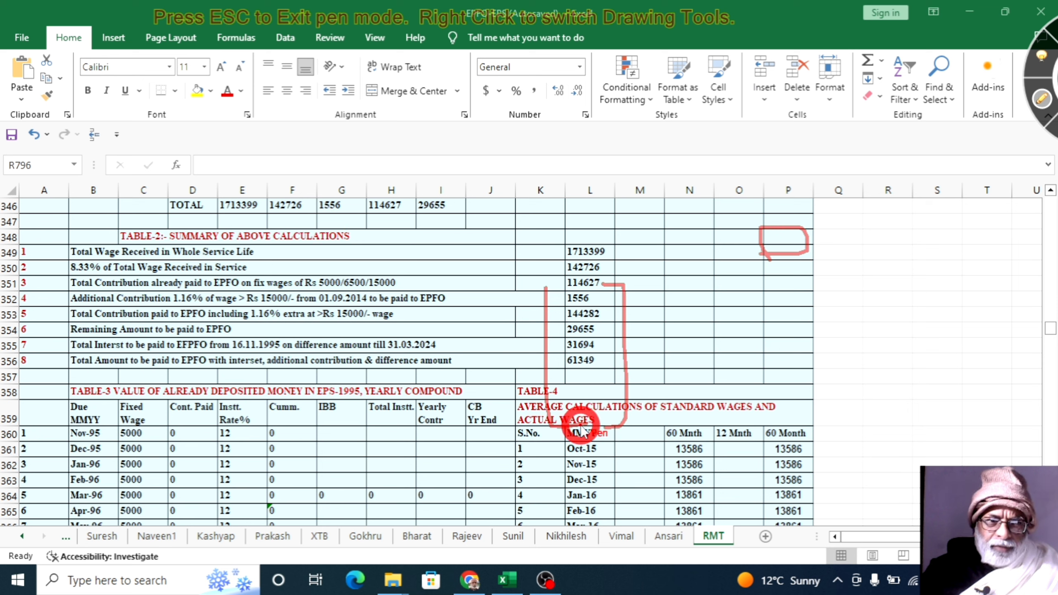
- Clear the Table-2 pen marks, draw a pen line down beside Table-3's interest rate column, then clear that line
{"action": "left_click", "coordinate": [1041, 102]}
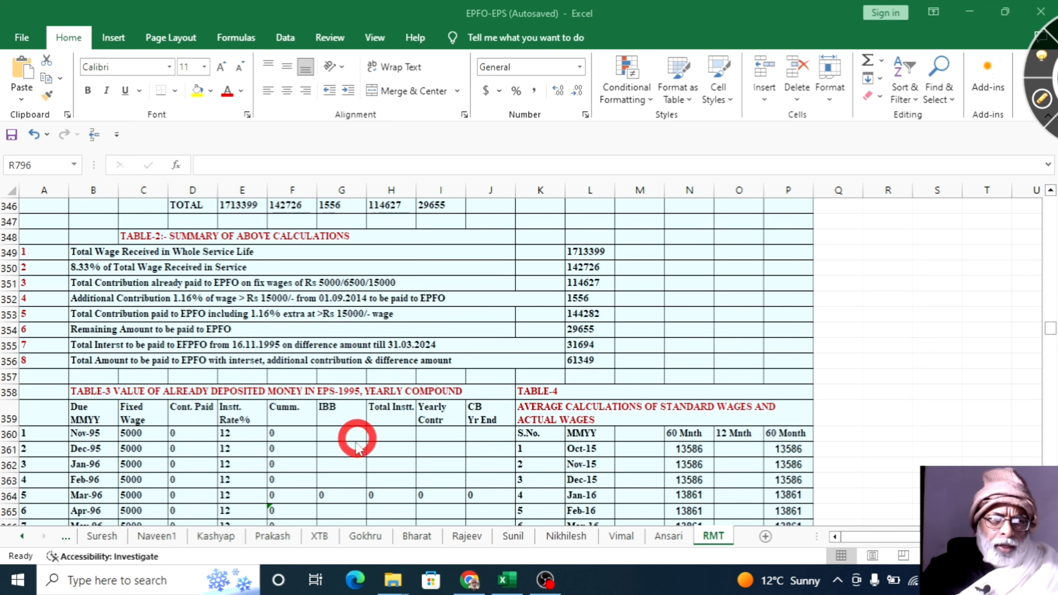
{"action": "scroll", "coordinate": [214, 479], "scroll_direction": "down", "scroll_amount": 4}
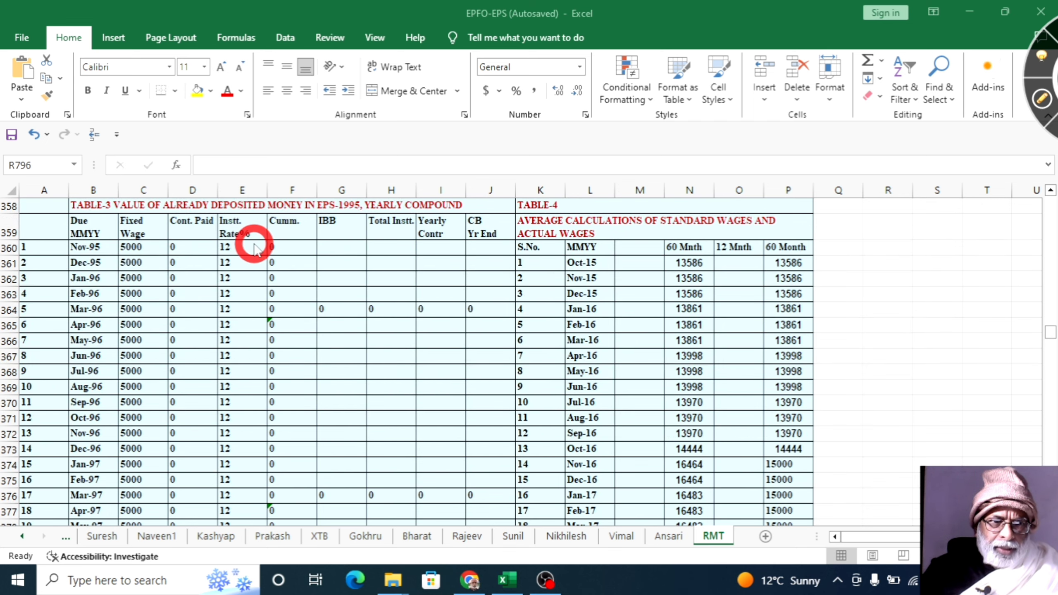
{"action": "left_click", "coordinate": [1041, 102]}
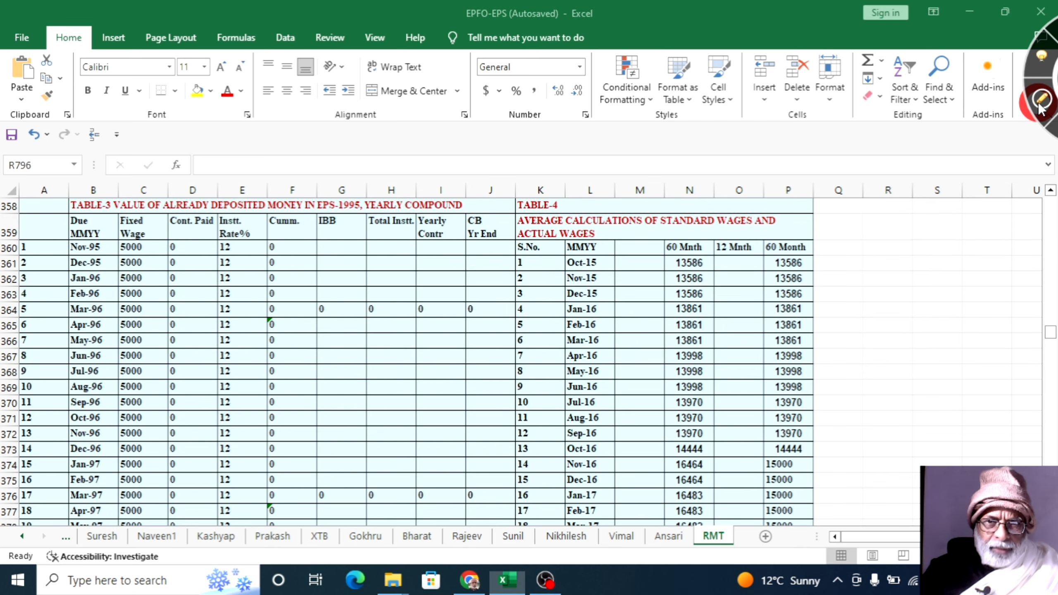
{"action": "left_click_drag", "start_coordinate": [261, 250], "coordinate": [284, 419]}
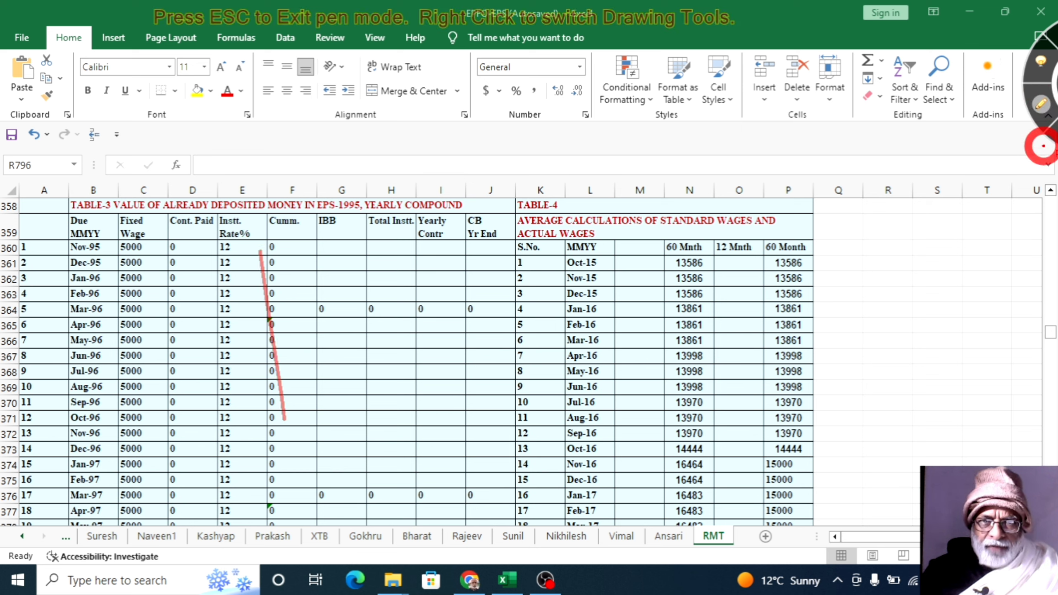
{"action": "left_click", "coordinate": [1042, 104]}
- Circle the first two amounts in Table-4's AVG. of 60 Months row with the pen, then clear the marks
{"action": "scroll", "coordinate": [643, 435], "scroll_direction": "down", "scroll_amount": 14}
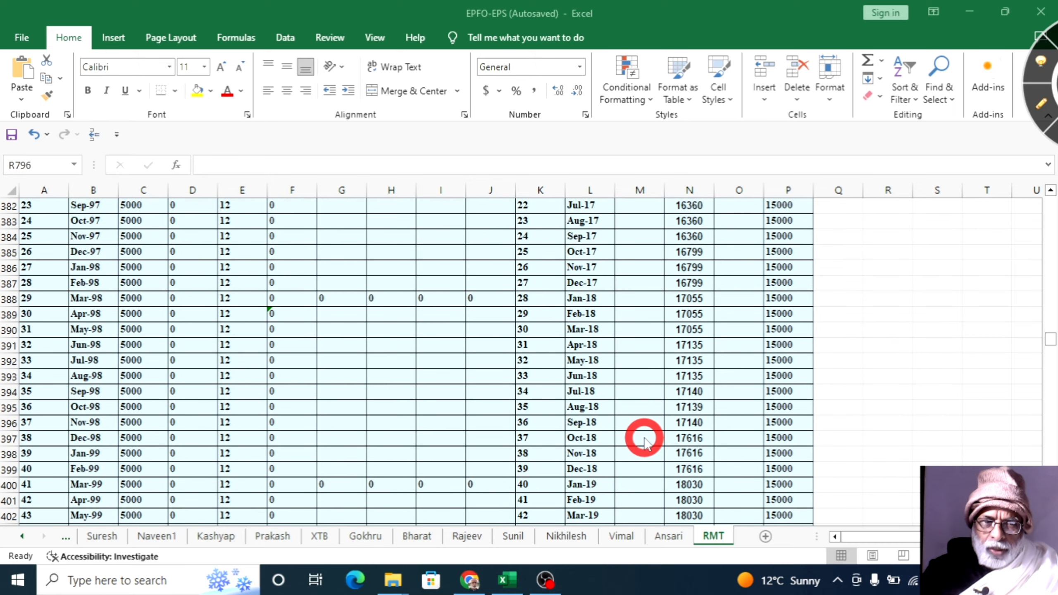
{"action": "scroll", "coordinate": [645, 446], "scroll_direction": "down", "scroll_amount": 5}
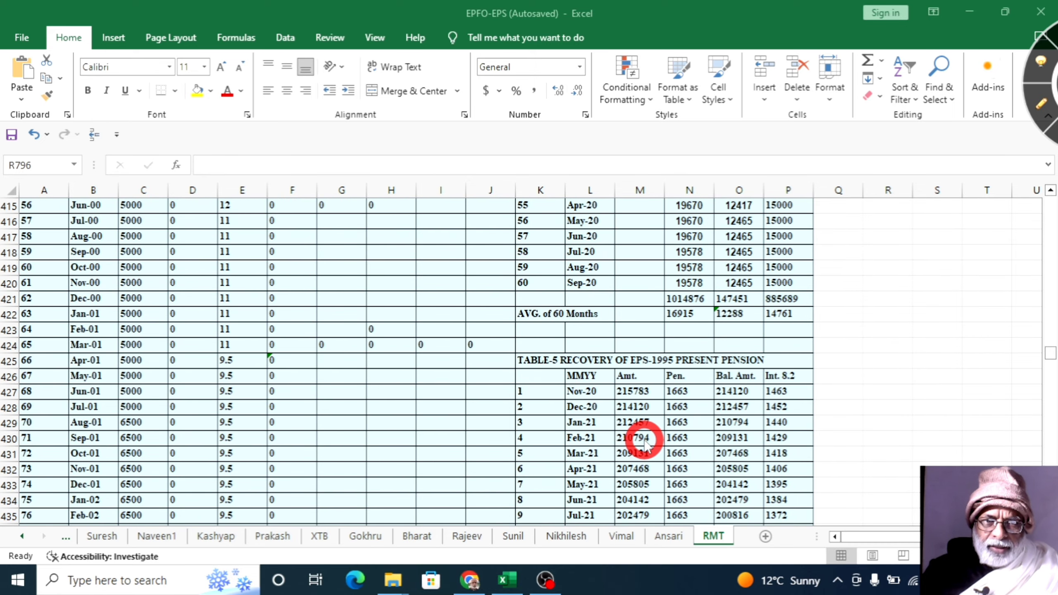
{"action": "left_click", "coordinate": [1041, 105]}
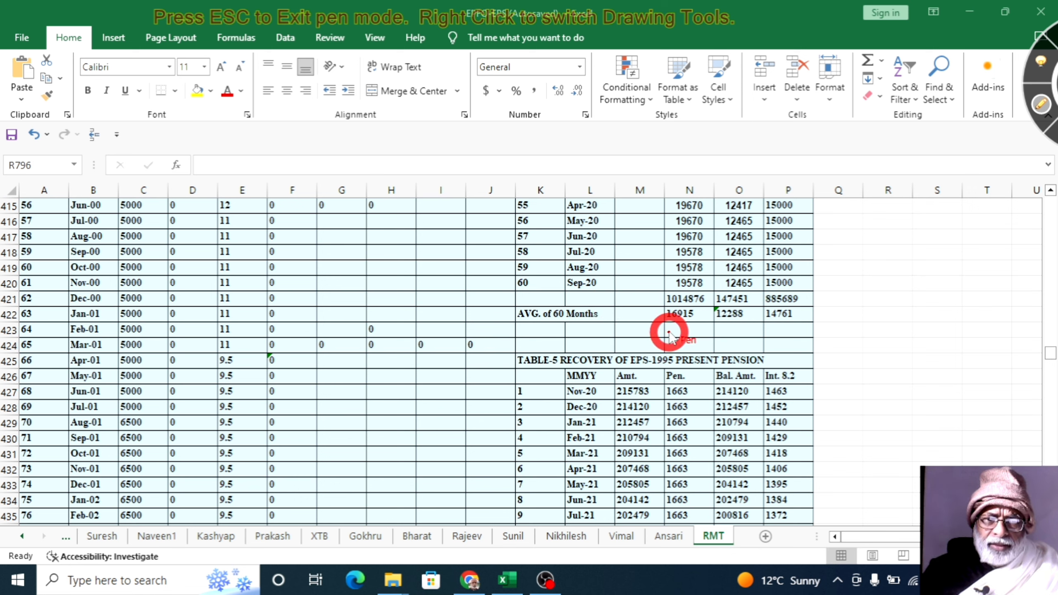
{"action": "mouse_move", "coordinate": [668, 327]}
{"action": "left_mouse_down"}
{"action": "mouse_move", "coordinate": [683, 327]}
{"action": "mouse_move", "coordinate": [697, 303]}
{"action": "mouse_move", "coordinate": [657, 315]}
{"action": "mouse_move", "coordinate": [667, 328]}
{"action": "mouse_move", "coordinate": [744, 323]}
{"action": "mouse_move", "coordinate": [734, 304]}
{"action": "mouse_move", "coordinate": [707, 318]}
{"action": "left_mouse_up"}
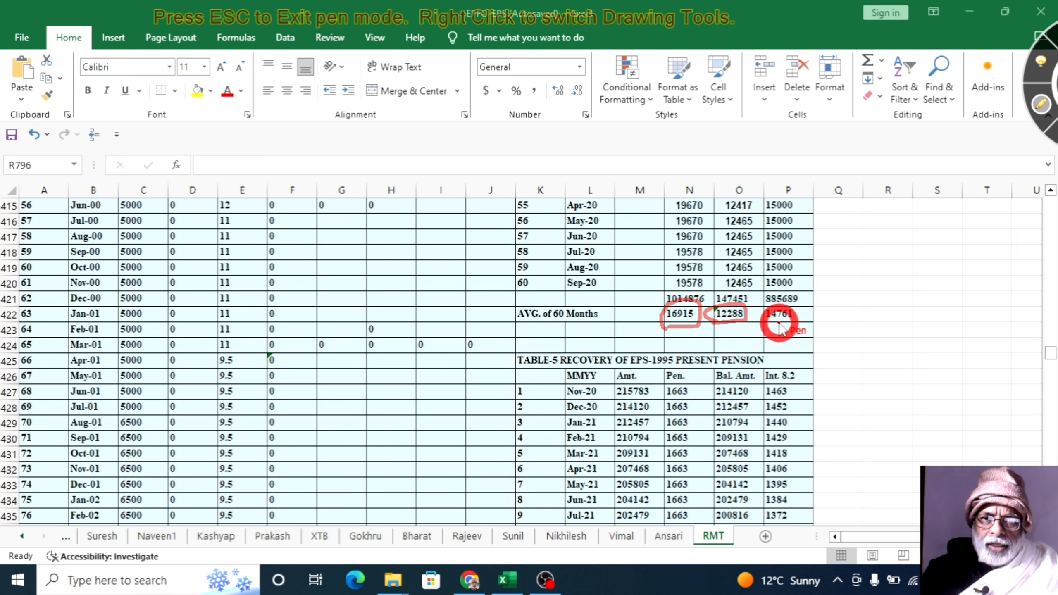
{"action": "key", "text": "Escape"}
{"action": "left_click", "coordinate": [888, 330]}
- Review the remaining monthly rows of Table-3 and Table-5 through the Mar-24 row, TOTAL row and start of Table-6
{"action": "scroll", "coordinate": [888, 330], "scroll_direction": "down", "scroll_amount": 1}
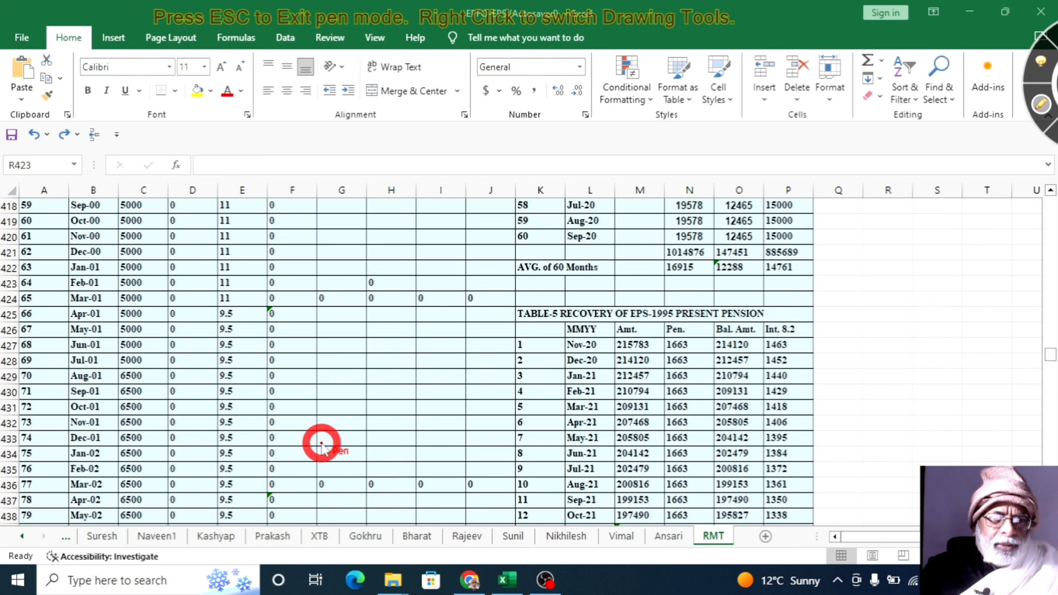
{"action": "left_click", "coordinate": [1040, 109]}
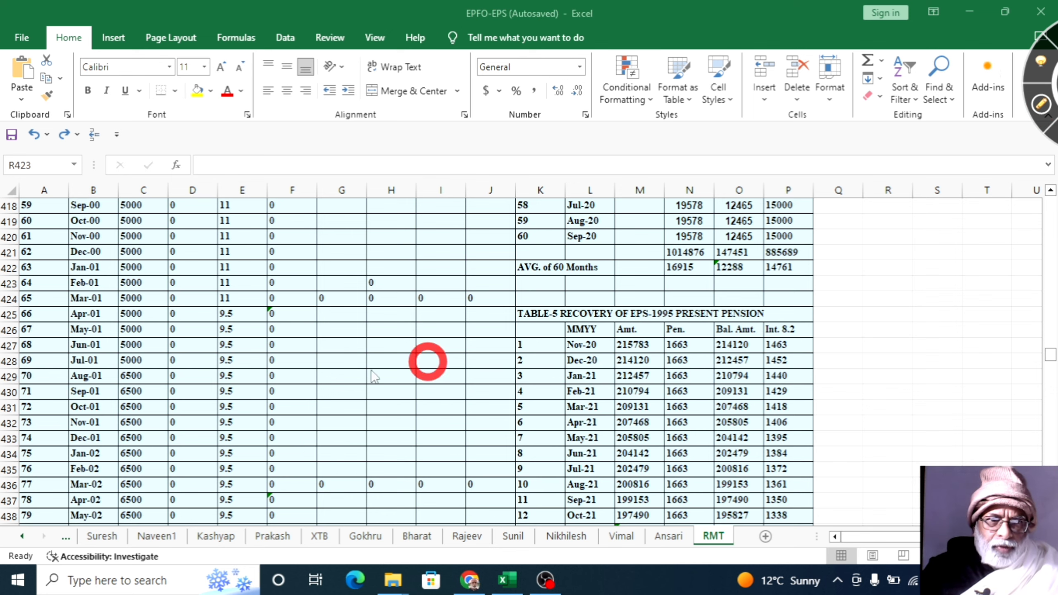
{"action": "scroll", "coordinate": [279, 398], "scroll_direction": "down", "scroll_amount": 17}
{"action": "scroll", "coordinate": [282, 404], "scroll_direction": "down", "scroll_amount": 20}
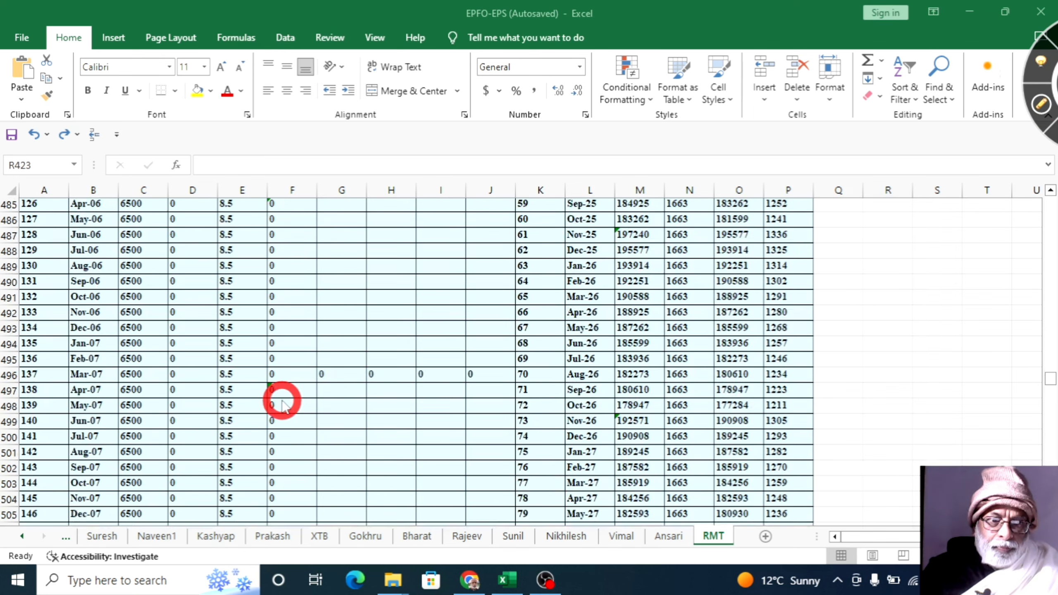
{"action": "scroll", "coordinate": [282, 405], "scroll_direction": "down", "scroll_amount": 20}
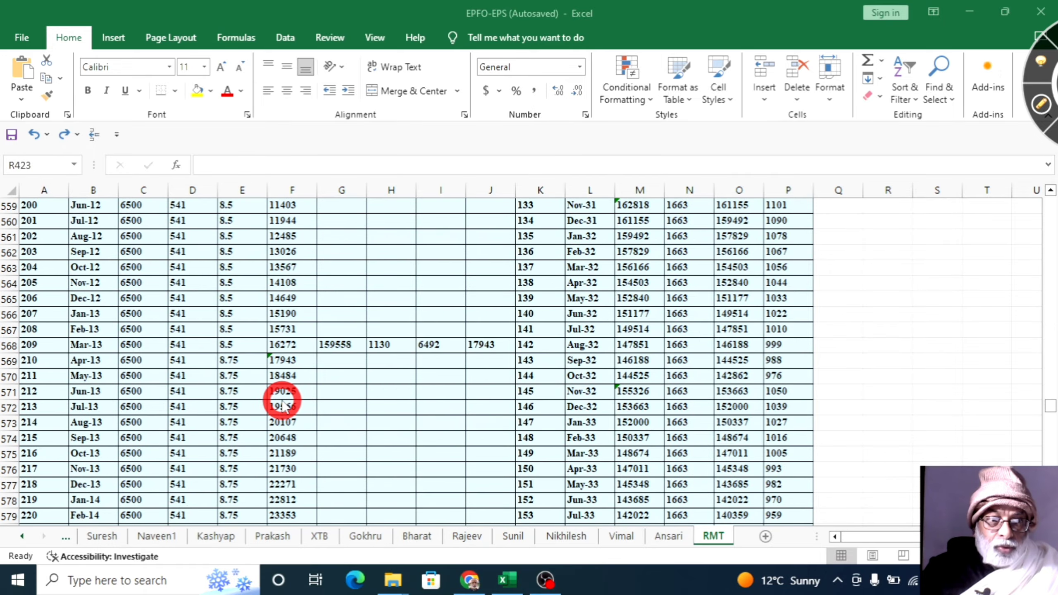
{"action": "scroll", "coordinate": [282, 404], "scroll_direction": "down", "scroll_amount": 20}
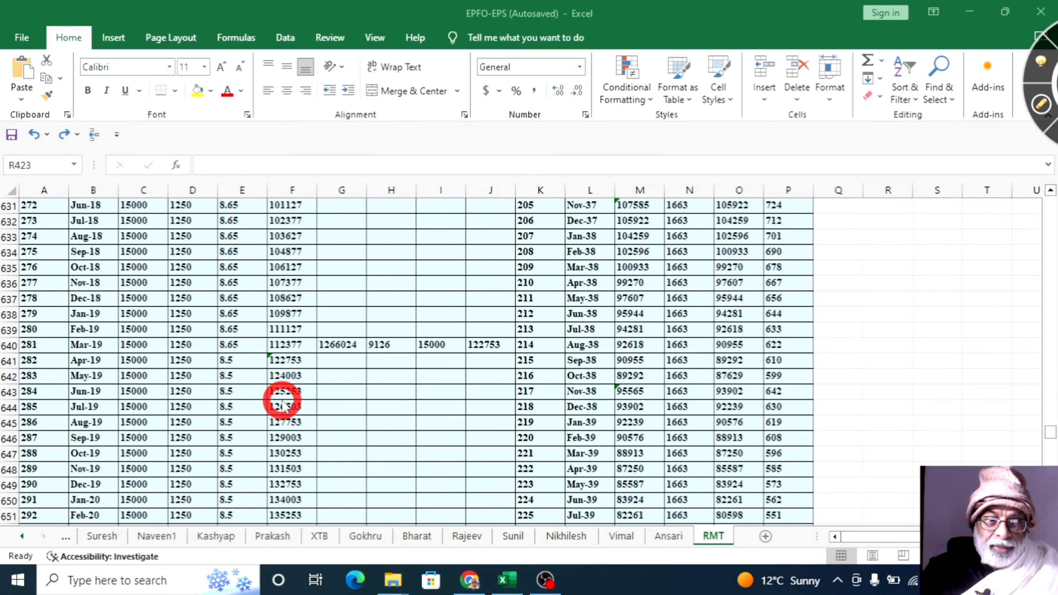
{"action": "scroll", "coordinate": [282, 405], "scroll_direction": "down", "scroll_amount": 9}
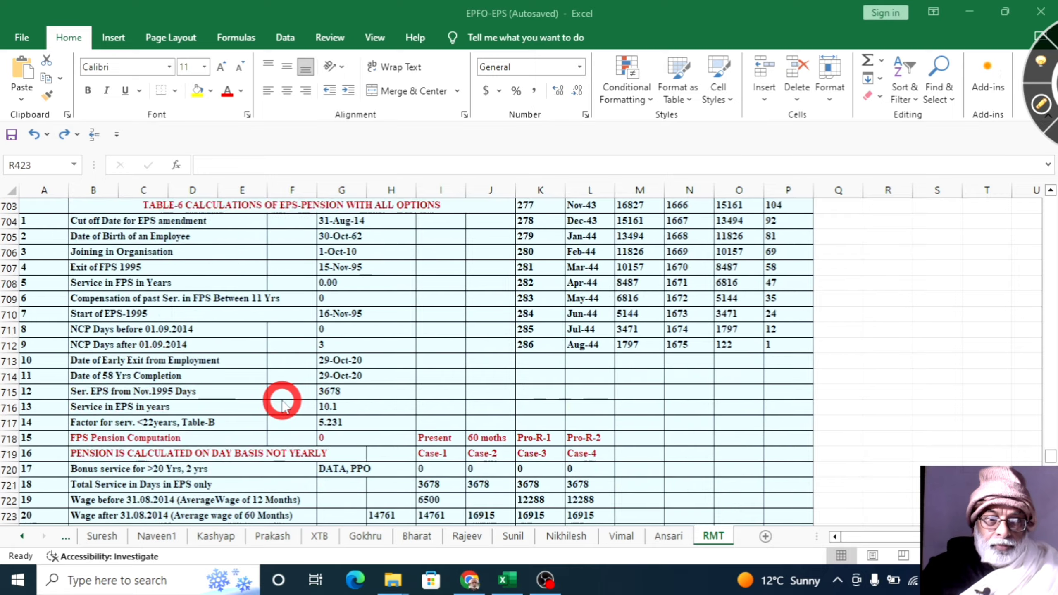
{"action": "scroll", "coordinate": [282, 404], "scroll_direction": "up", "scroll_amount": 5}
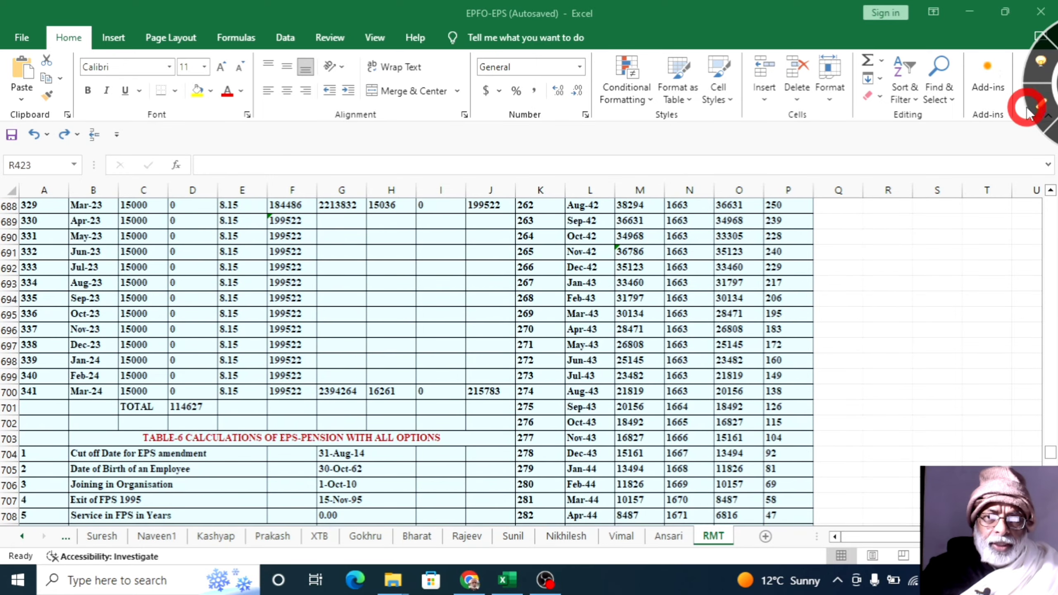
- Box Table-3's total contribution paid and the Mar-24 closing balance with the pen, then clear the marks
{"action": "left_click", "coordinate": [1040, 103]}
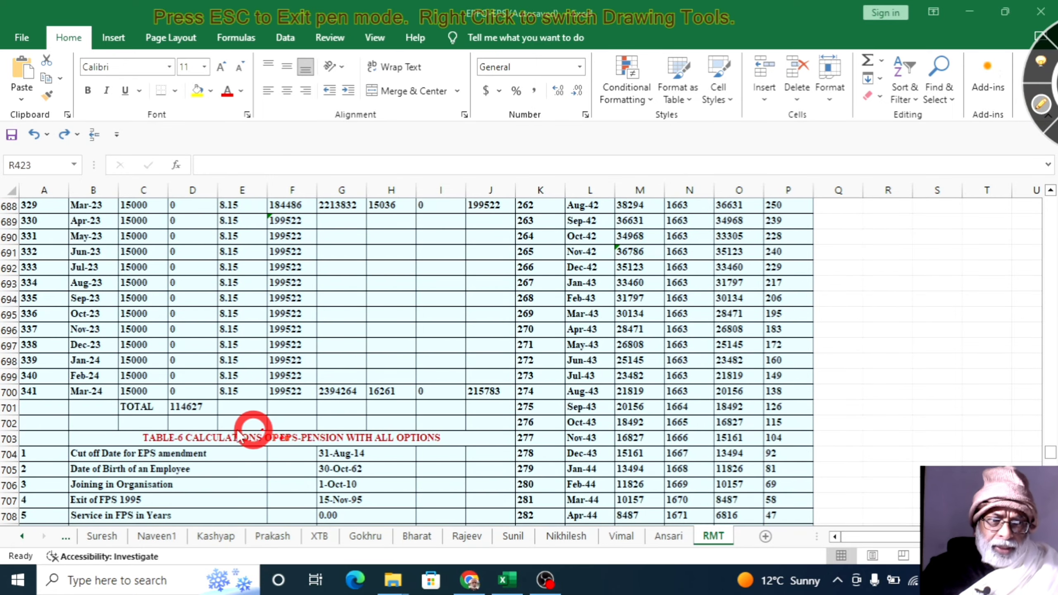
{"action": "mouse_move", "coordinate": [166, 418]}
{"action": "left_mouse_down"}
{"action": "mouse_move", "coordinate": [215, 417]}
{"action": "mouse_move", "coordinate": [217, 396]}
{"action": "mouse_move", "coordinate": [163, 399]}
{"action": "left_mouse_up"}
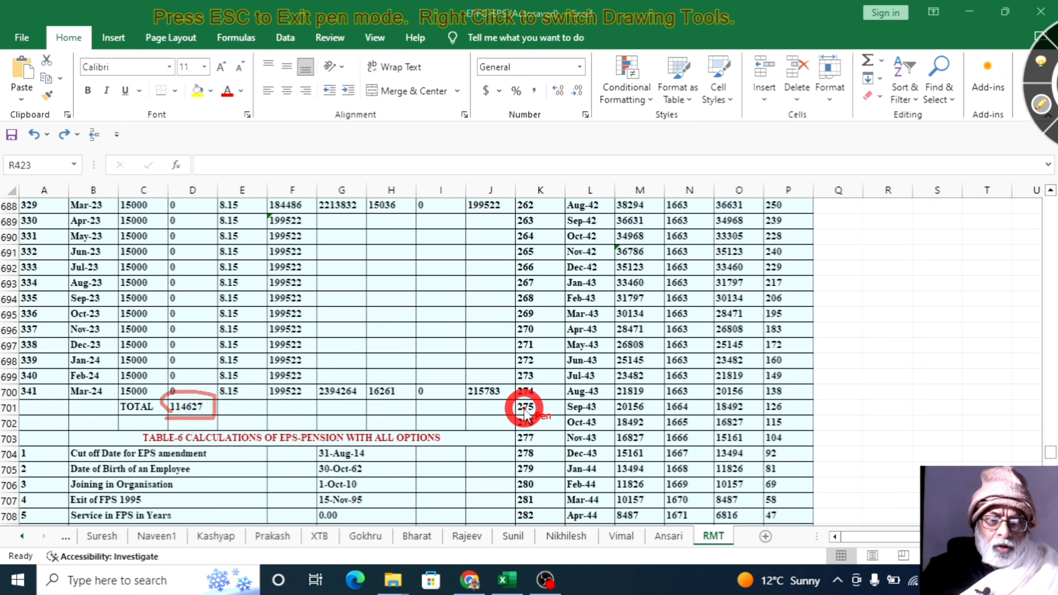
{"action": "mouse_move", "coordinate": [468, 410]}
{"action": "left_mouse_down"}
{"action": "mouse_move", "coordinate": [501, 405]}
{"action": "mouse_move", "coordinate": [505, 388]}
{"action": "mouse_move", "coordinate": [471, 377]}
{"action": "mouse_move", "coordinate": [459, 399]}
{"action": "left_mouse_up"}
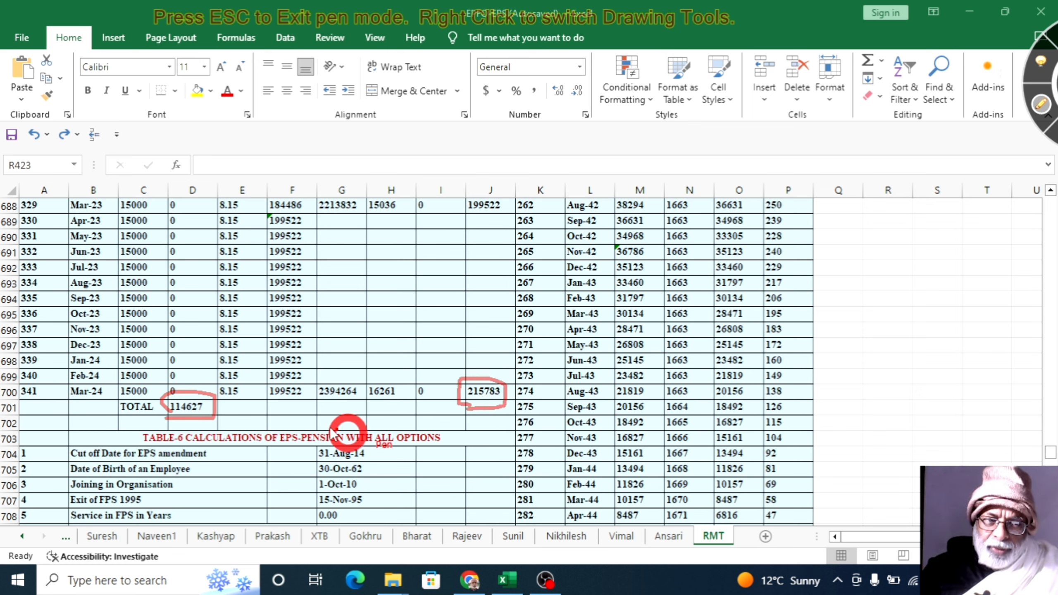
{"action": "left_click", "coordinate": [1041, 106]}
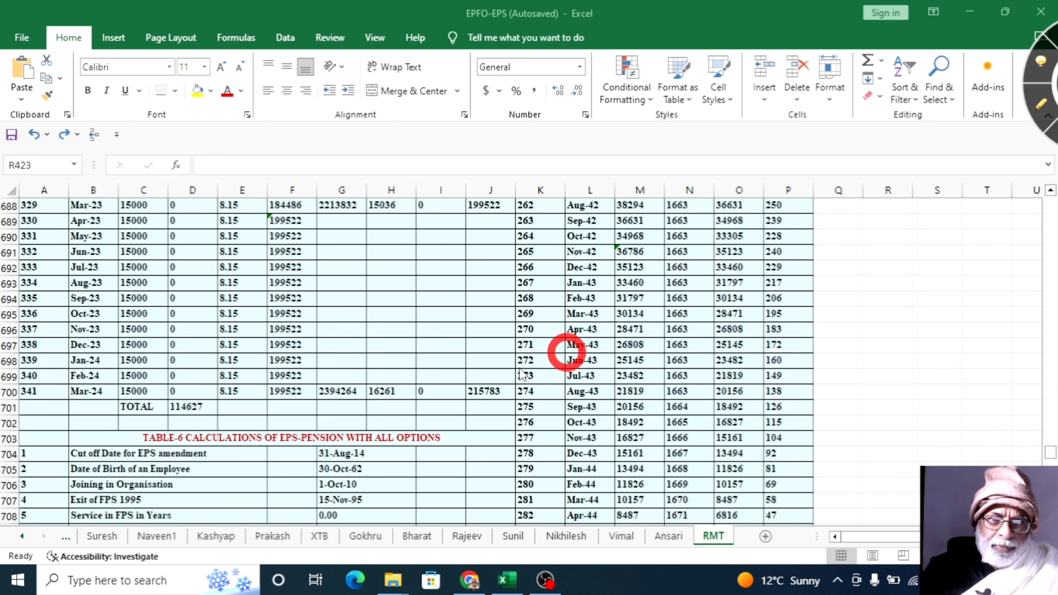
- Mark Table-6's date of birth, joining date, 58-year completion date and FPS pension computation with the pen, then clear the marks
{"action": "scroll", "coordinate": [567, 349], "scroll_direction": "down", "scroll_amount": 3}
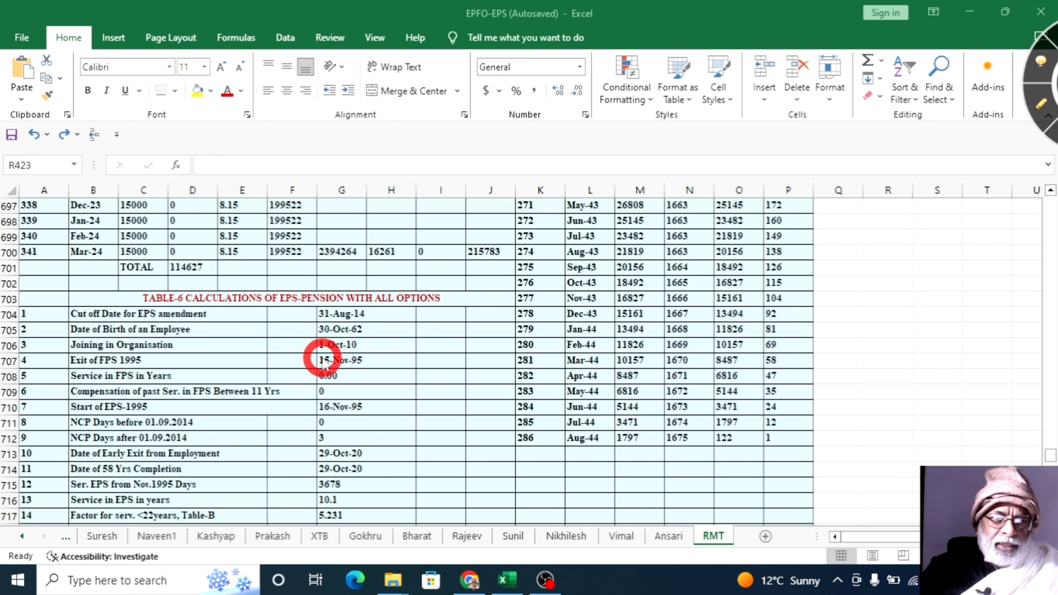
{"action": "scroll", "coordinate": [225, 369], "scroll_direction": "down", "scroll_amount": 1}
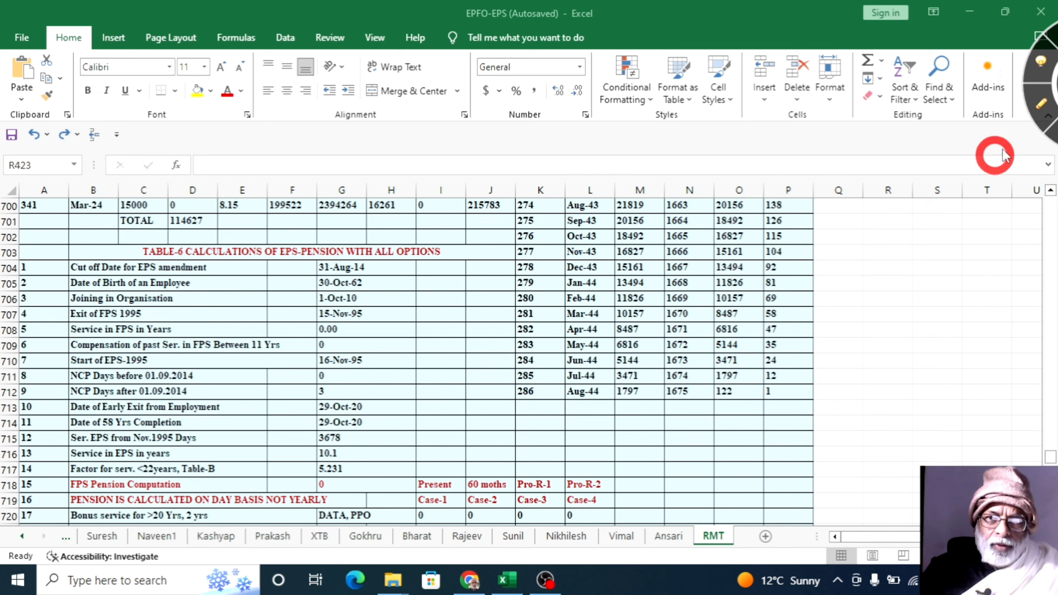
{"action": "left_click", "coordinate": [1038, 107]}
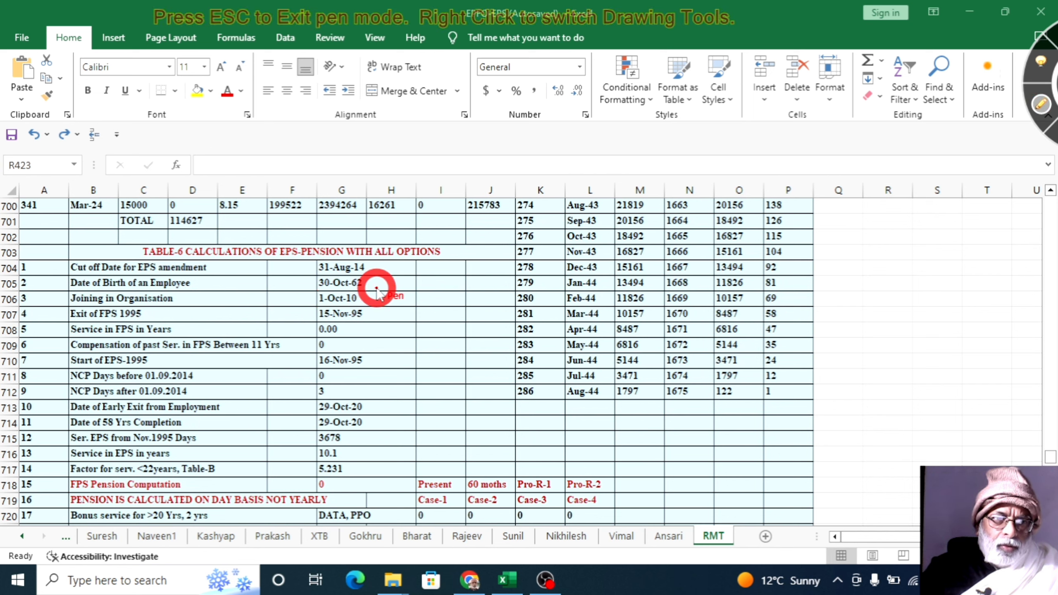
{"action": "left_click_drag", "start_coordinate": [370, 286], "coordinate": [404, 274]}
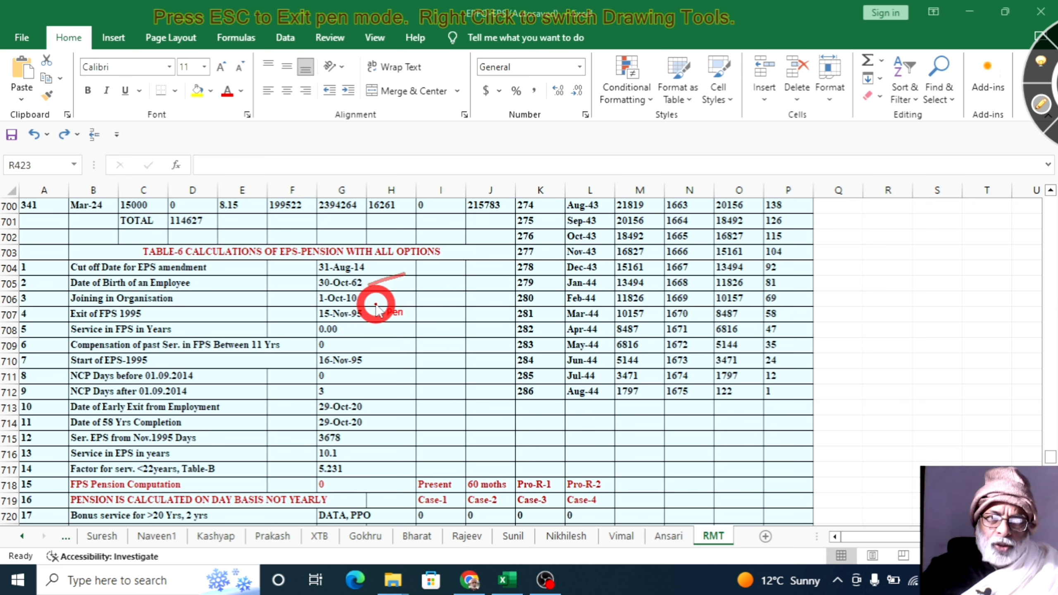
{"action": "left_click_drag", "start_coordinate": [376, 307], "coordinate": [441, 270]}
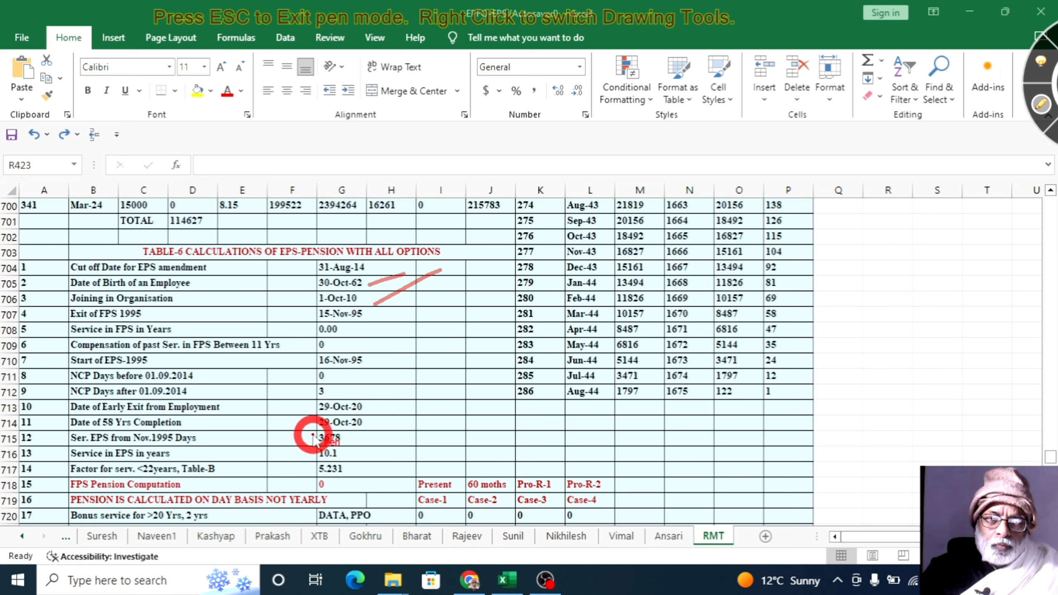
{"action": "left_click_drag", "start_coordinate": [369, 424], "coordinate": [417, 381]}
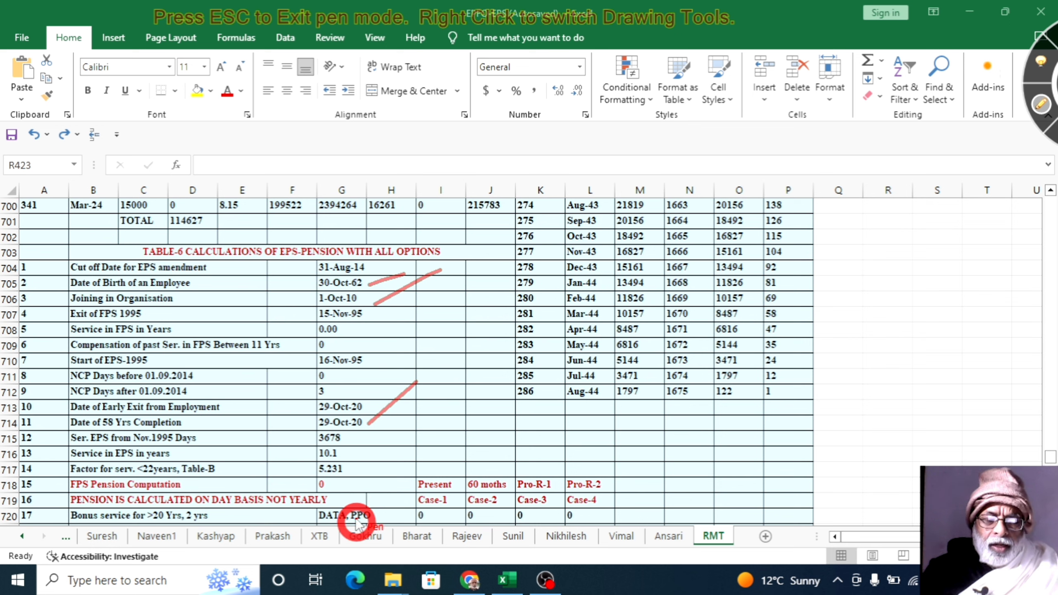
{"action": "mouse_move", "coordinate": [338, 475]}
{"action": "left_mouse_down"}
{"action": "mouse_move", "coordinate": [311, 472]}
{"action": "mouse_move", "coordinate": [311, 491]}
{"action": "mouse_move", "coordinate": [338, 496]}
{"action": "left_mouse_up"}
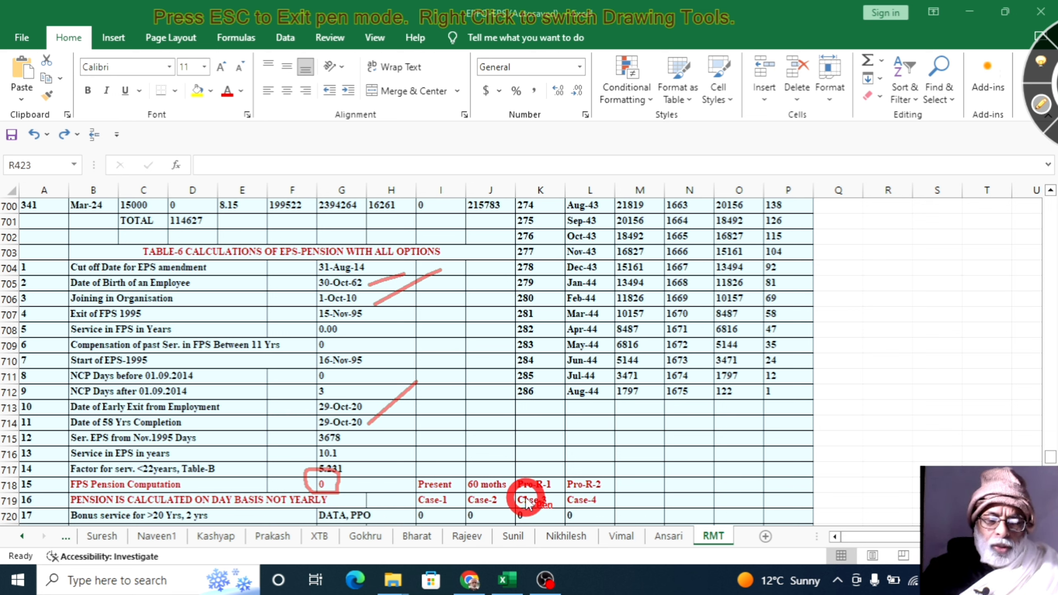
{"action": "key", "text": "Escape"}
- Circle the Case-1 bonus service, average wage of 60 months, calculated EPS pension and reduced pension with the pen, and trace down the column
{"action": "scroll", "coordinate": [870, 309], "scroll_direction": "down", "scroll_amount": 5}
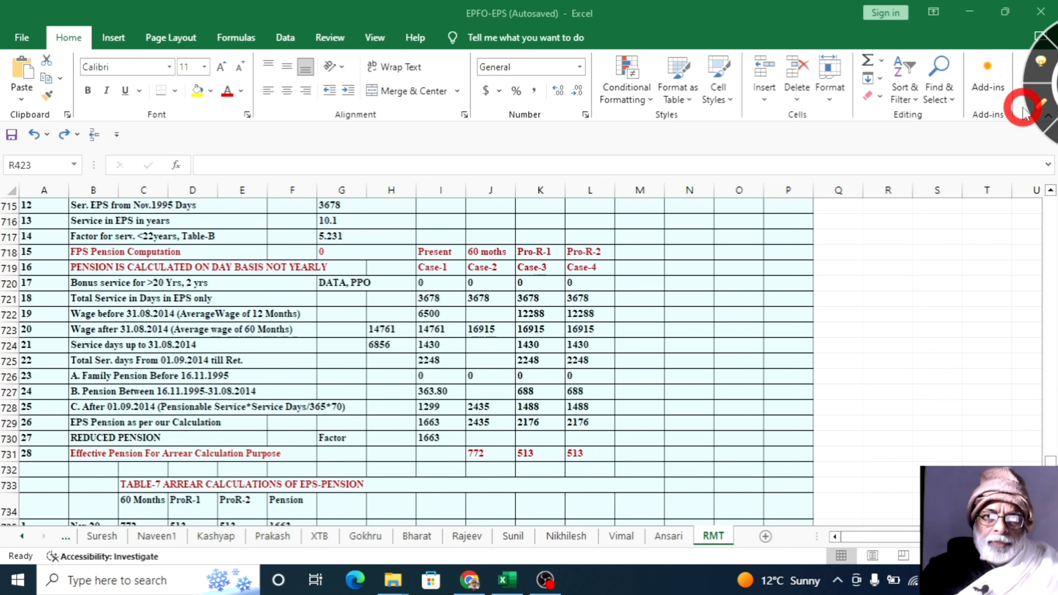
{"action": "left_click", "coordinate": [1041, 105]}
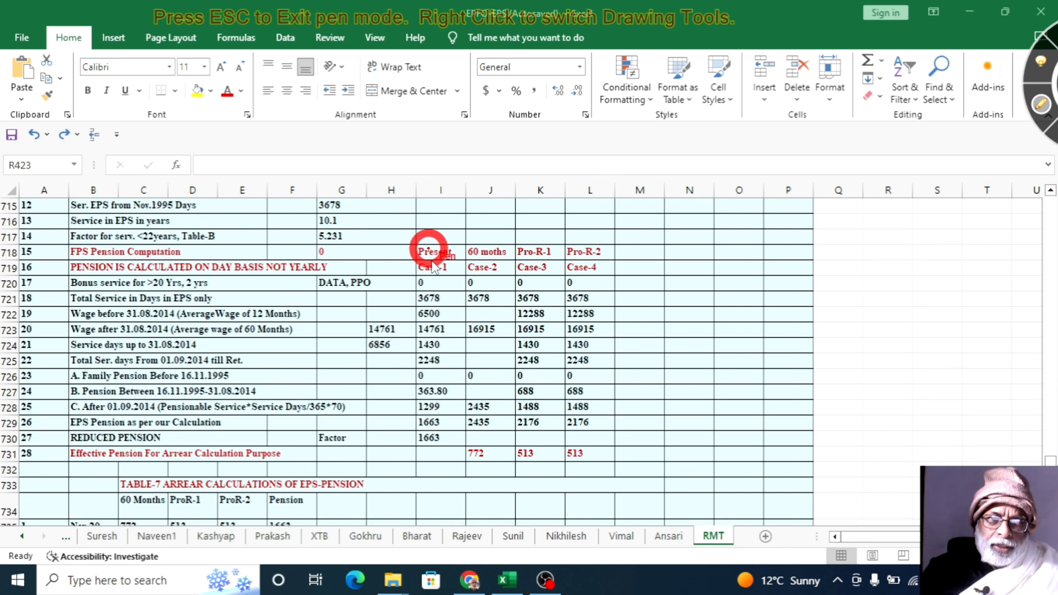
{"action": "mouse_move", "coordinate": [432, 279]}
{"action": "left_mouse_down"}
{"action": "mouse_move", "coordinate": [404, 277]}
{"action": "mouse_move", "coordinate": [441, 291]}
{"action": "mouse_move", "coordinate": [433, 276]}
{"action": "left_mouse_up"}
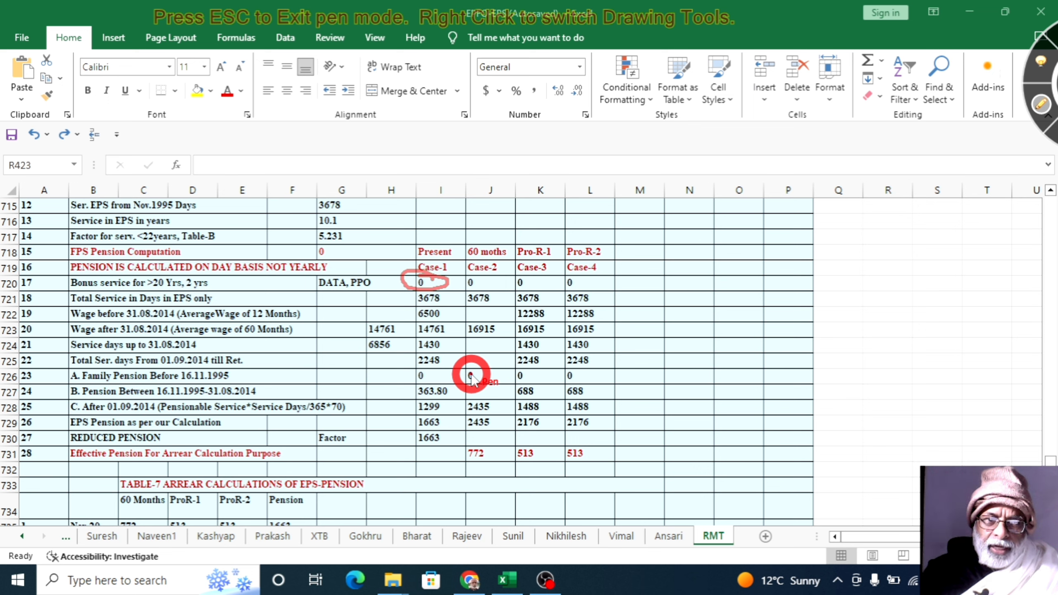
{"action": "left_click_drag", "start_coordinate": [391, 316], "coordinate": [403, 334]}
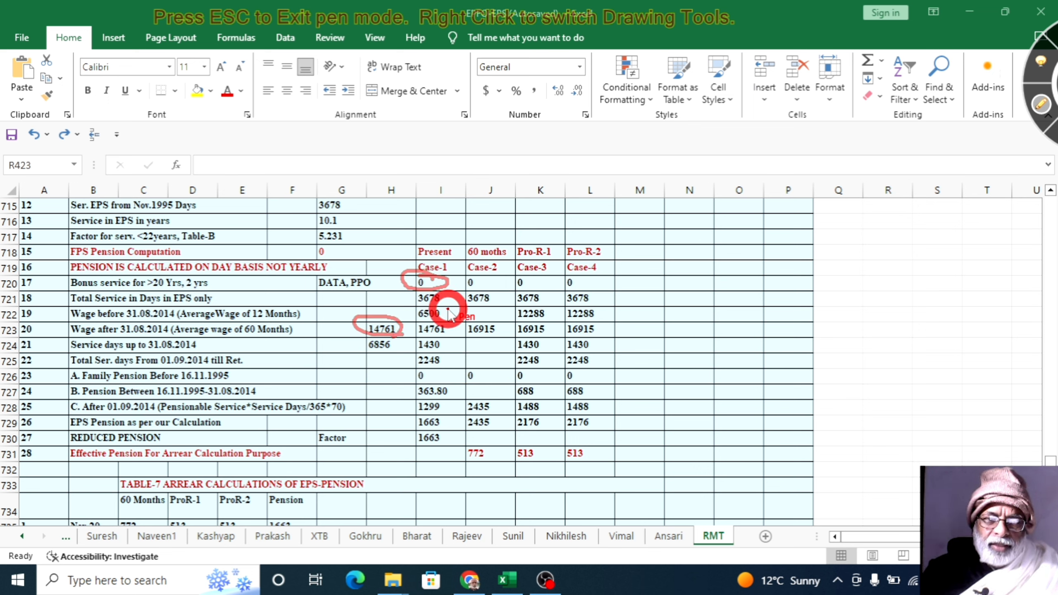
{"action": "left_click_drag", "start_coordinate": [441, 414], "coordinate": [416, 416]}
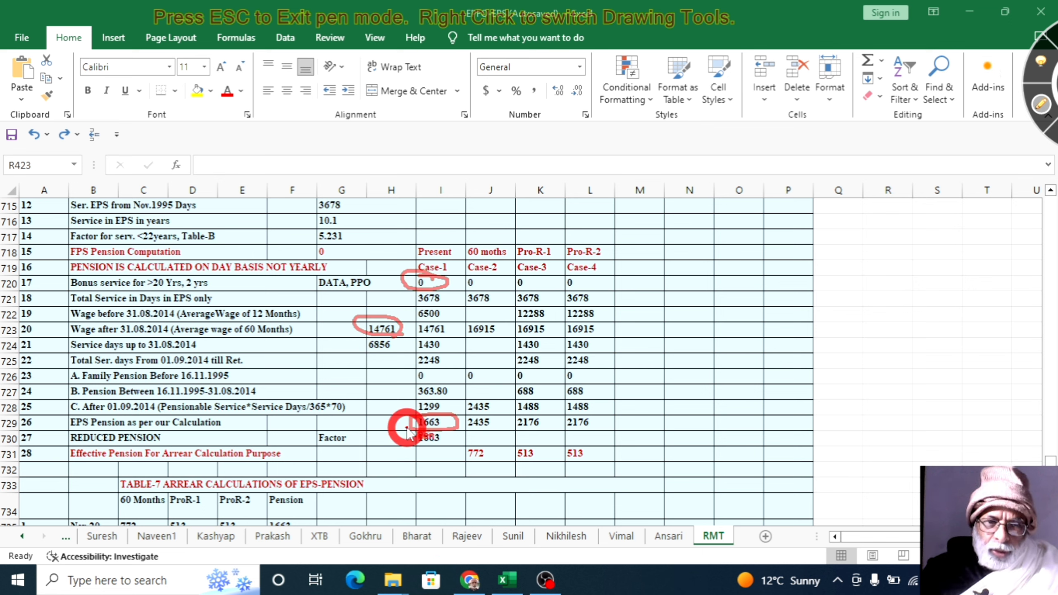
{"action": "left_click_drag", "start_coordinate": [457, 292], "coordinate": [460, 400]}
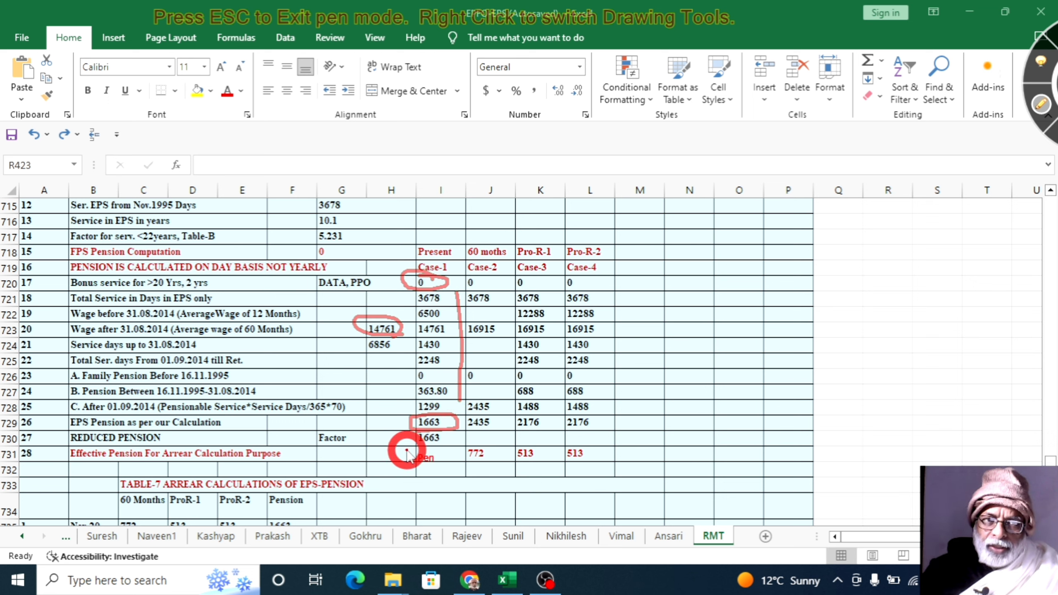
{"action": "mouse_move", "coordinate": [407, 450]}
{"action": "left_mouse_down"}
{"action": "mouse_move", "coordinate": [440, 444]}
{"action": "mouse_move", "coordinate": [402, 431]}
{"action": "mouse_move", "coordinate": [411, 455]}
{"action": "left_mouse_up"}
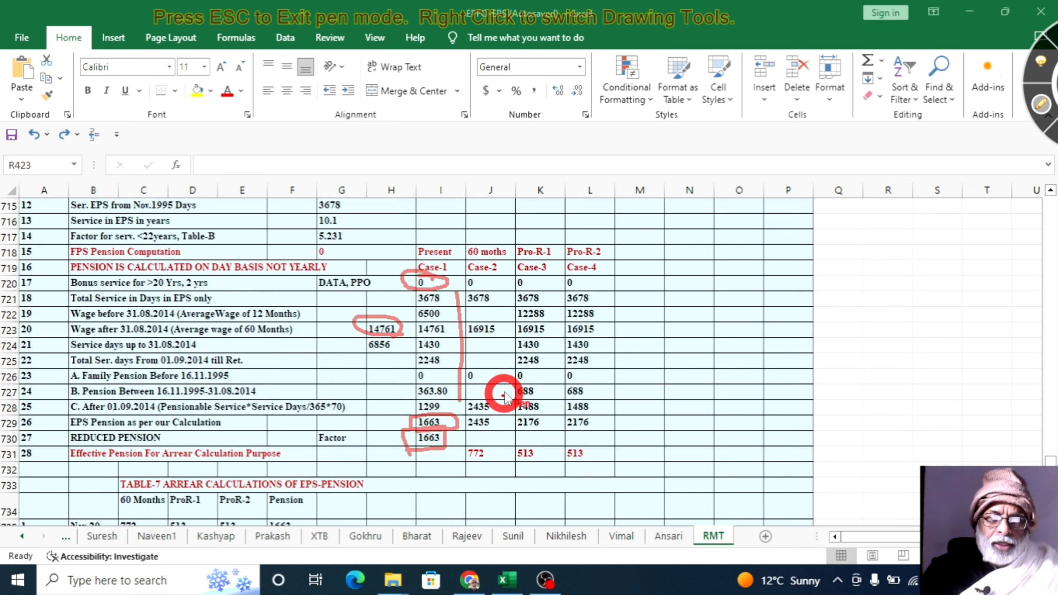
- Trace down the Case-2 column from the 60-month average wage with the pen and underline its calculated EPS pension
{"action": "left_click_drag", "start_coordinate": [503, 334], "coordinate": [504, 408]}
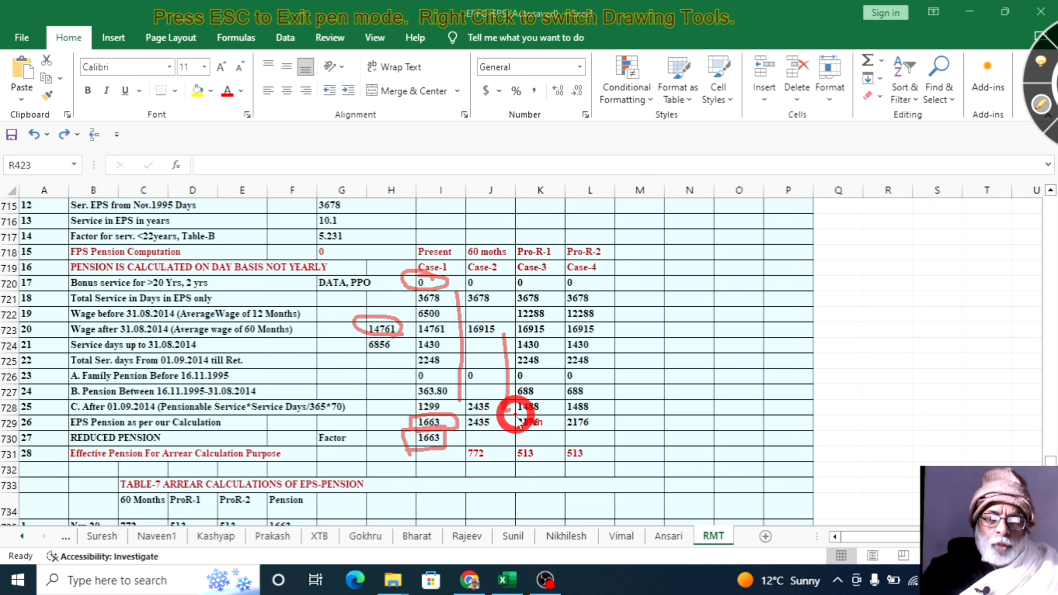
{"action": "left_click_drag", "start_coordinate": [466, 436], "coordinate": [493, 435]}
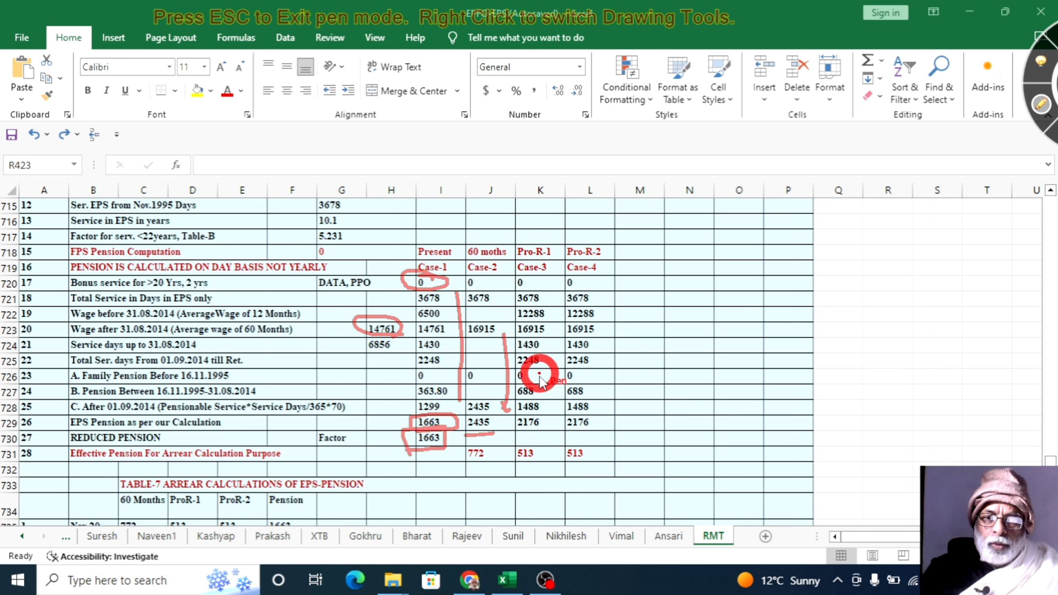
- Box the calculated EPS pension under Case-3 and Case-4 with the pen, then clear the marks
{"action": "left_click_drag", "start_coordinate": [509, 433], "coordinate": [544, 432]}
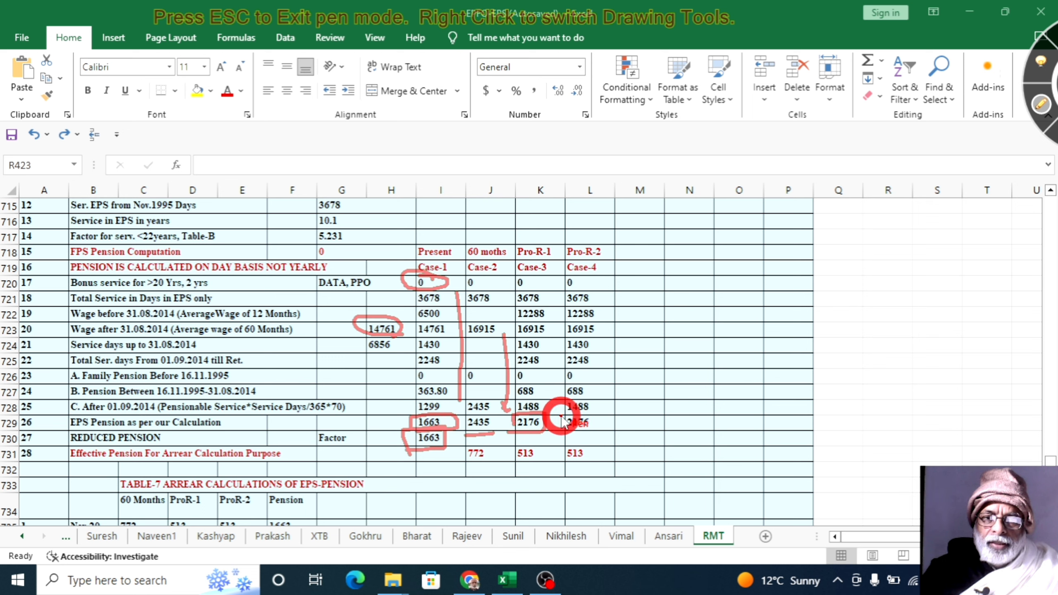
{"action": "mouse_move", "coordinate": [562, 416]}
{"action": "left_mouse_down"}
{"action": "mouse_move", "coordinate": [567, 431]}
{"action": "mouse_move", "coordinate": [606, 435]}
{"action": "mouse_move", "coordinate": [600, 421]}
{"action": "mouse_move", "coordinate": [563, 416]}
{"action": "left_mouse_up"}
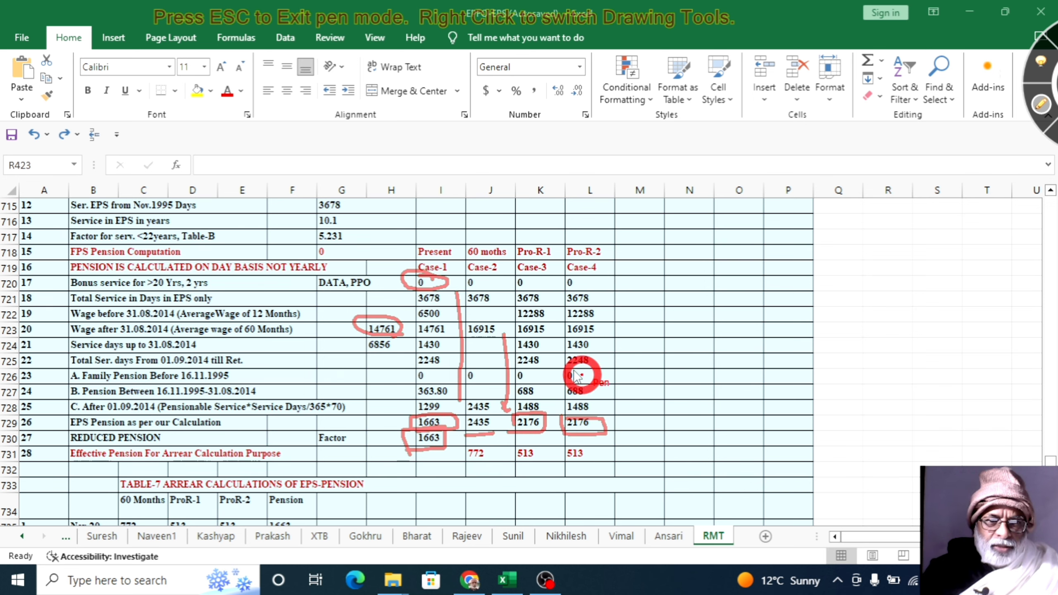
{"action": "left_click", "coordinate": [1036, 113]}
- Trace down Table-7's ProR-1 arrear values from Nov-20 to Jul-21 with the pen, then clear the mark
{"action": "scroll", "coordinate": [449, 362], "scroll_direction": "down", "scroll_amount": 5}
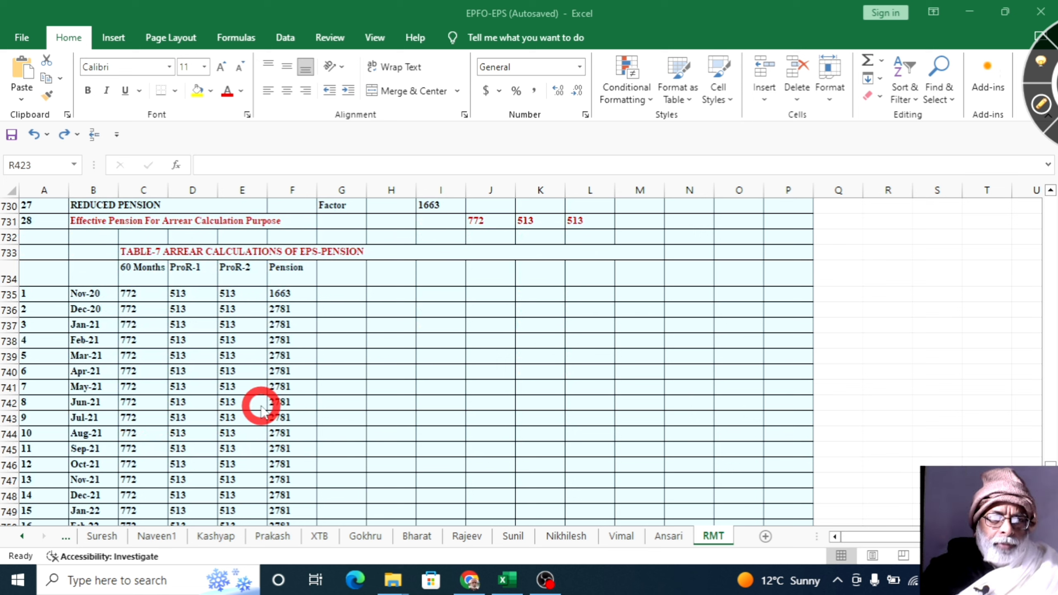
{"action": "scroll", "coordinate": [166, 437], "scroll_direction": "down", "scroll_amount": 1}
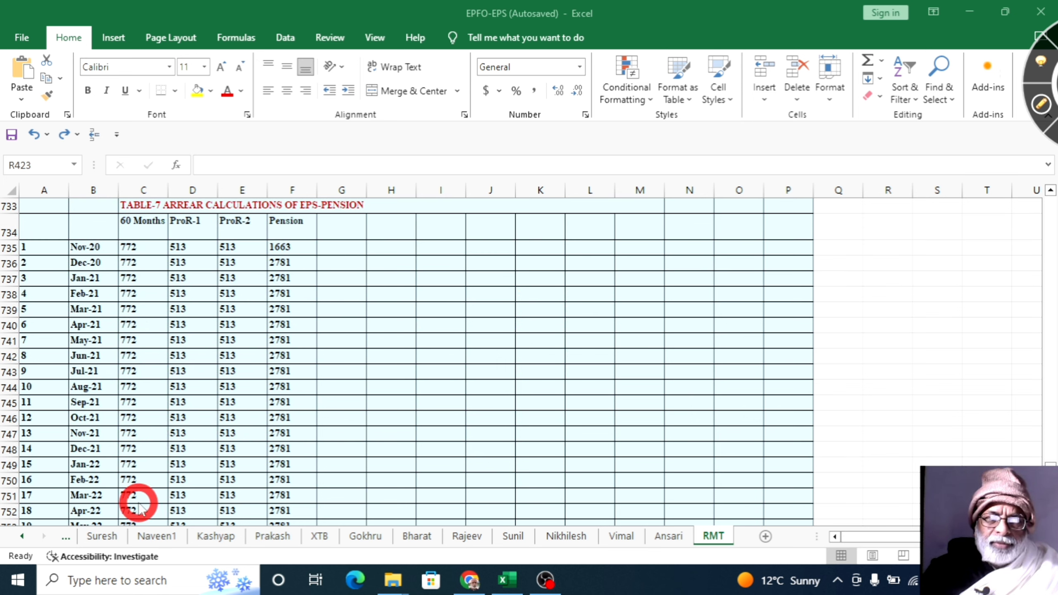
{"action": "left_click", "coordinate": [1041, 105]}
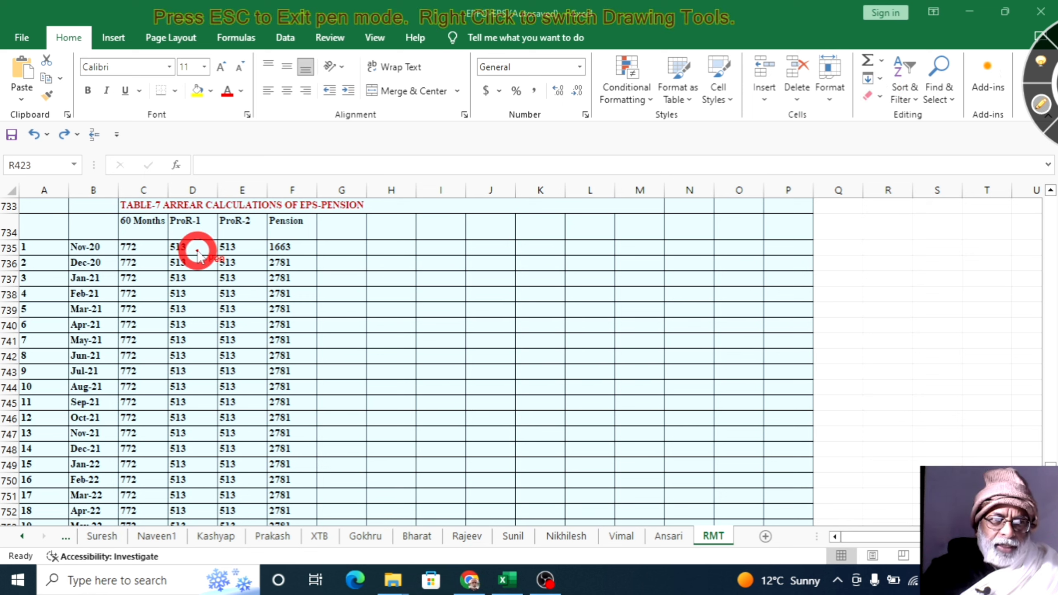
{"action": "left_click_drag", "start_coordinate": [198, 250], "coordinate": [198, 368]}
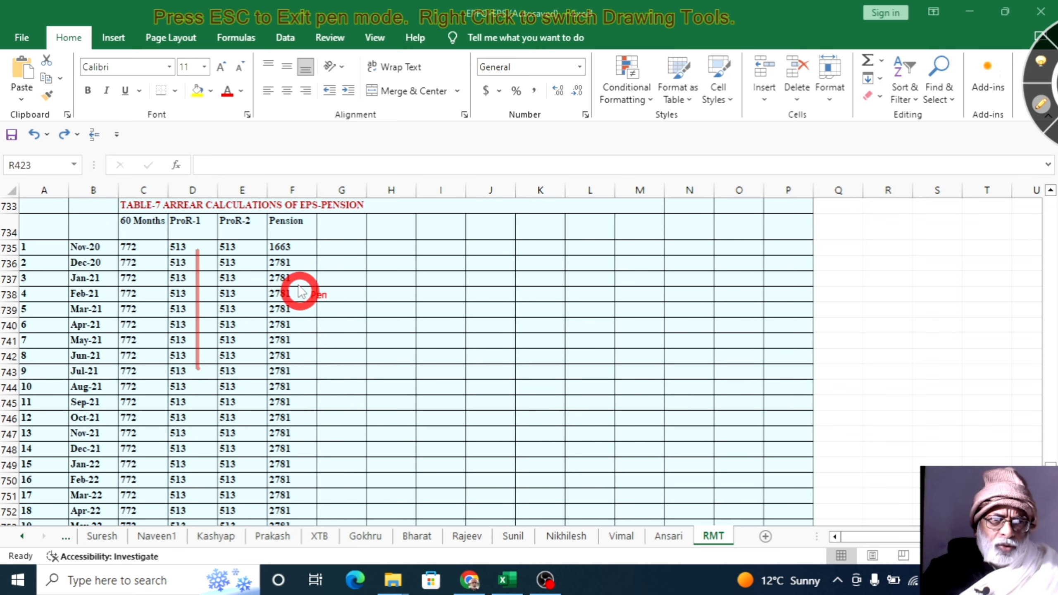
{"action": "key", "text": "Escape"}
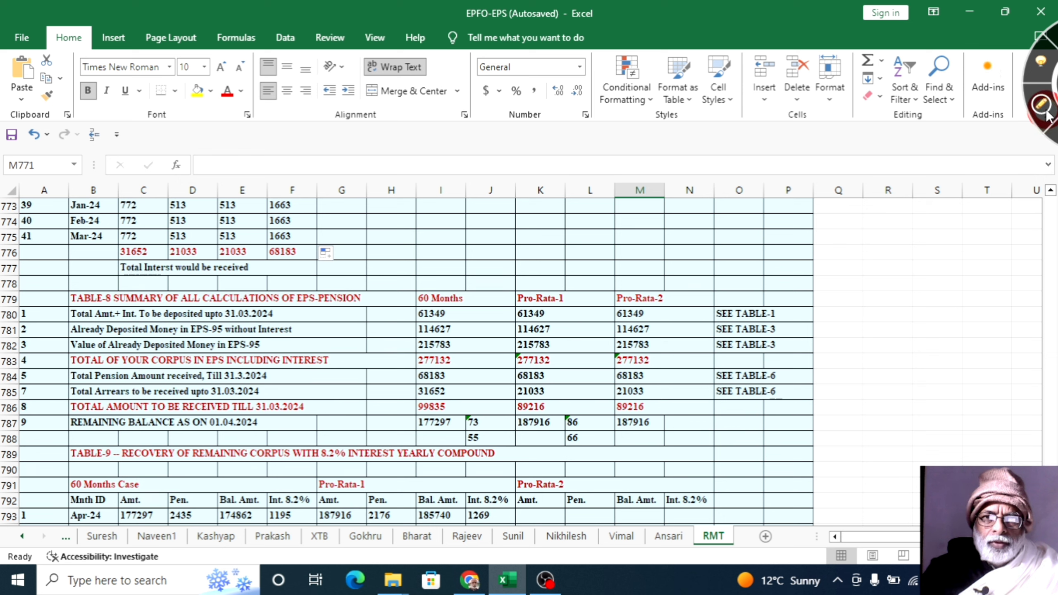
- Underline Table-7's 60-month arrears total and box its pension total with the pen
{"action": "left_click", "coordinate": [1043, 107]}
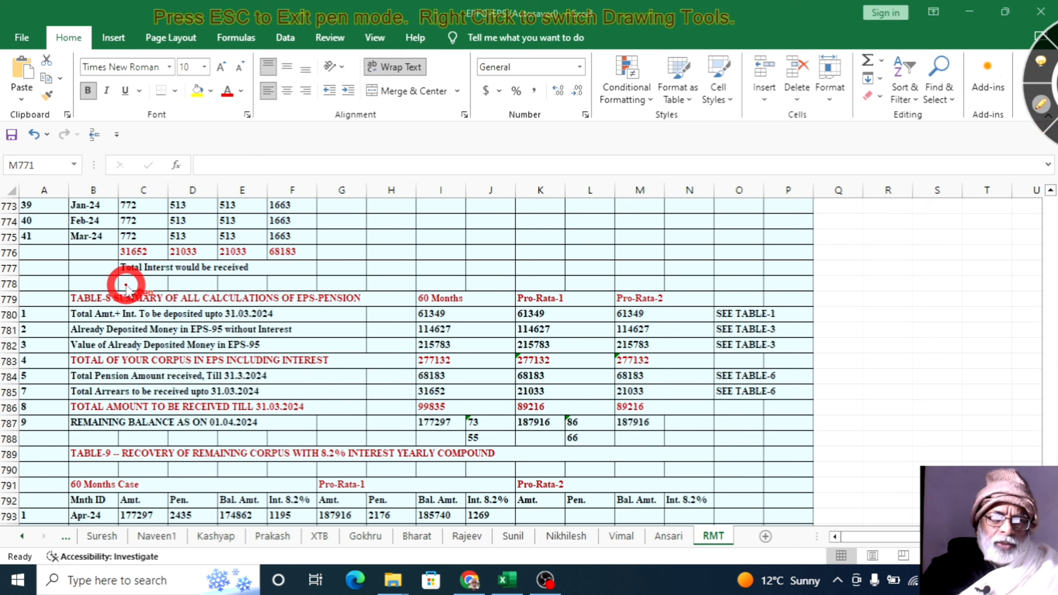
{"action": "left_click_drag", "start_coordinate": [110, 261], "coordinate": [155, 261]}
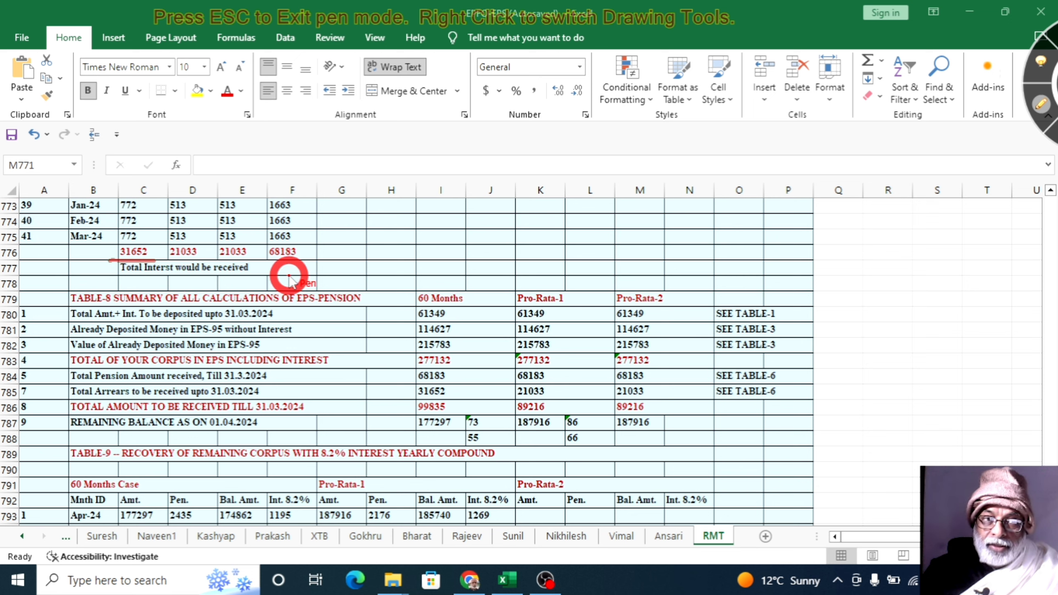
{"action": "mouse_move", "coordinate": [263, 267]}
{"action": "left_mouse_down"}
{"action": "mouse_move", "coordinate": [303, 263]}
{"action": "mouse_move", "coordinate": [308, 239]}
{"action": "mouse_move", "coordinate": [277, 240]}
{"action": "mouse_move", "coordinate": [256, 255]}
{"action": "mouse_move", "coordinate": [261, 269]}
{"action": "left_mouse_up"}
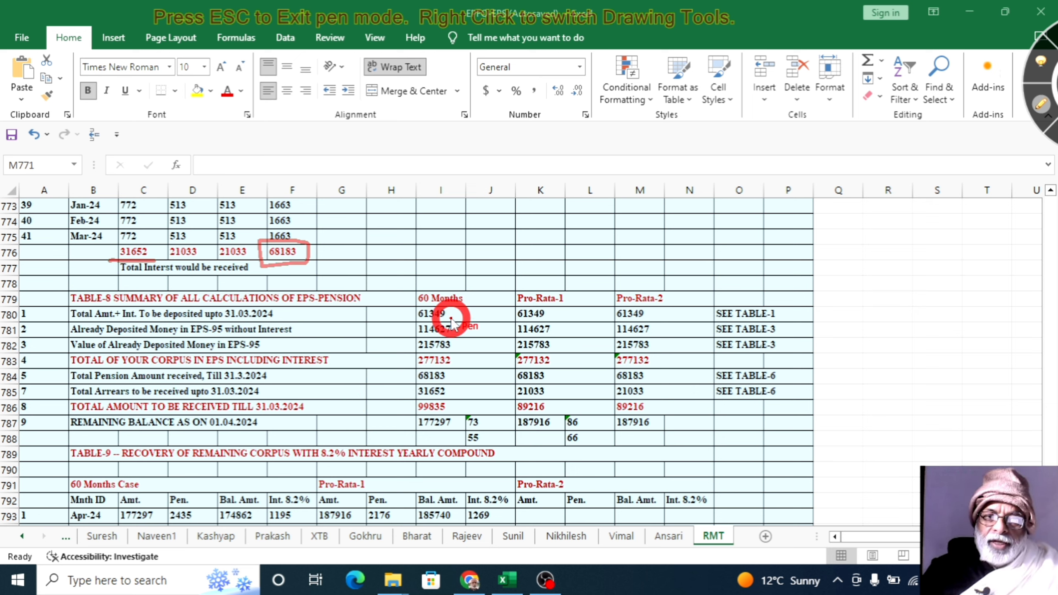
- Mark Table-8's 60-month amount to be deposited and already deposited money with pen strokes, and box the total corpus including interest
{"action": "left_click_drag", "start_coordinate": [452, 319], "coordinate": [477, 289]}
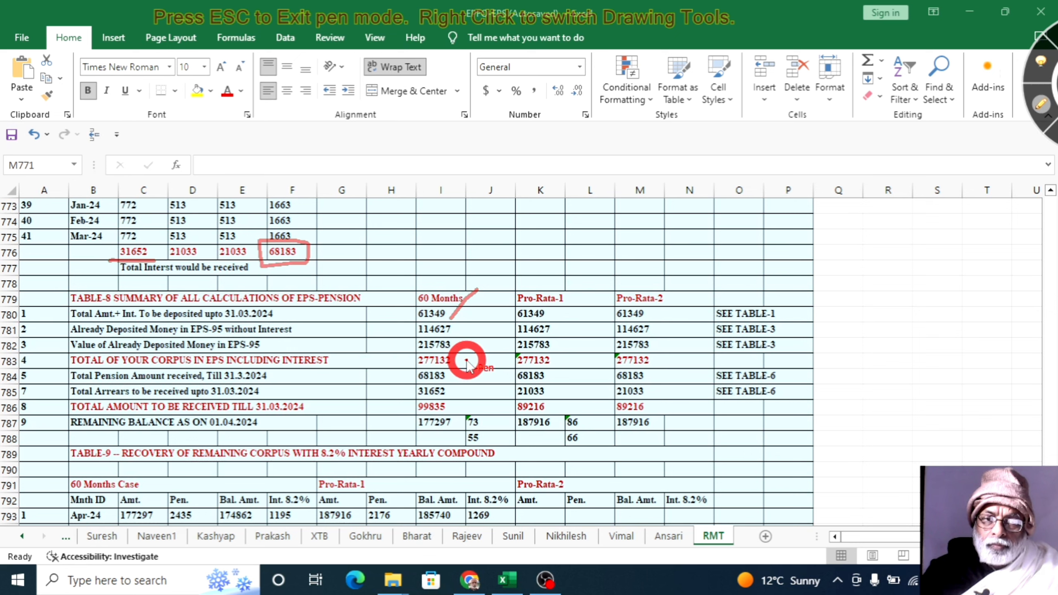
{"action": "mouse_move", "coordinate": [452, 319]}
{"action": "left_mouse_down"}
{"action": "mouse_move", "coordinate": [448, 330]}
{"action": "mouse_move", "coordinate": [464, 338]}
{"action": "mouse_move", "coordinate": [494, 318]}
{"action": "left_mouse_up"}
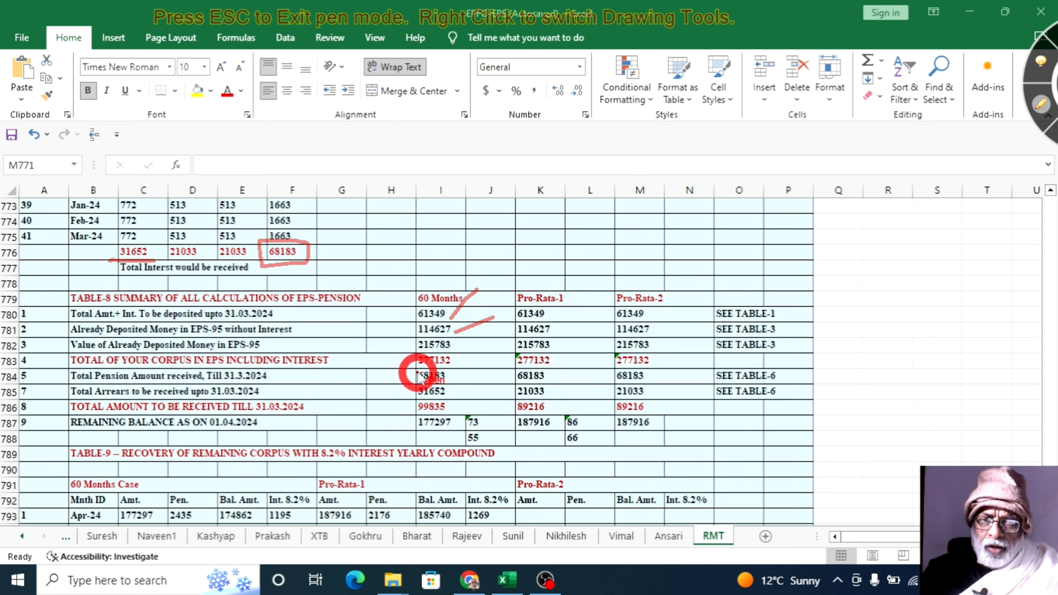
{"action": "mouse_move", "coordinate": [417, 367]}
{"action": "left_mouse_down"}
{"action": "mouse_move", "coordinate": [475, 359]}
{"action": "mouse_move", "coordinate": [471, 350]}
{"action": "mouse_move", "coordinate": [405, 351]}
{"action": "mouse_move", "coordinate": [406, 374]}
{"action": "left_mouse_up"}
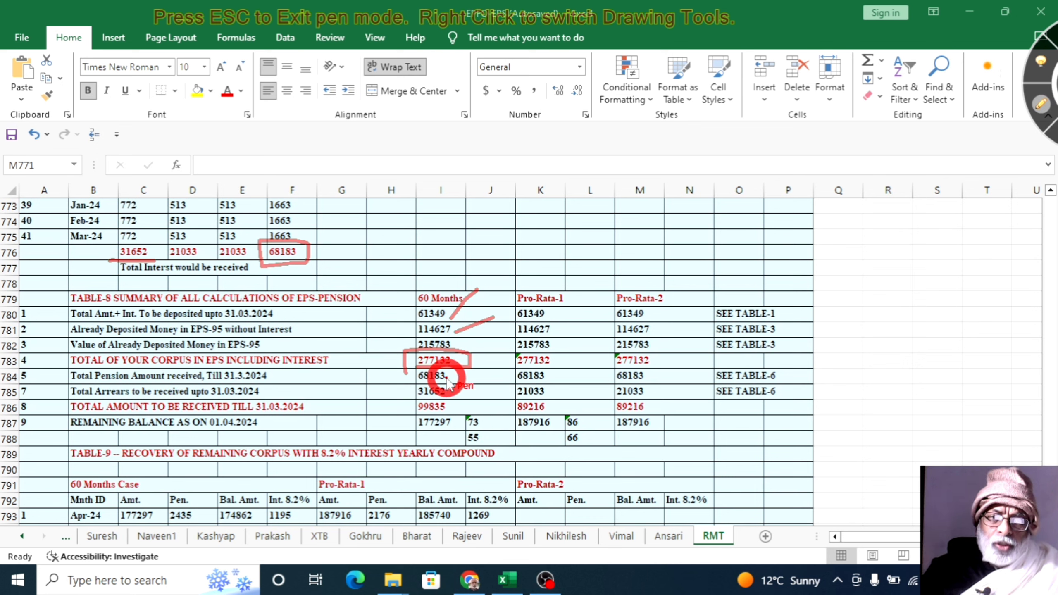
- Mark Table-8's 60-month pension received, arrears and remaining balance plus the Pro-Rata-1 remaining balance with the pen, then clear the marks
{"action": "left_click_drag", "start_coordinate": [446, 378], "coordinate": [482, 353]}
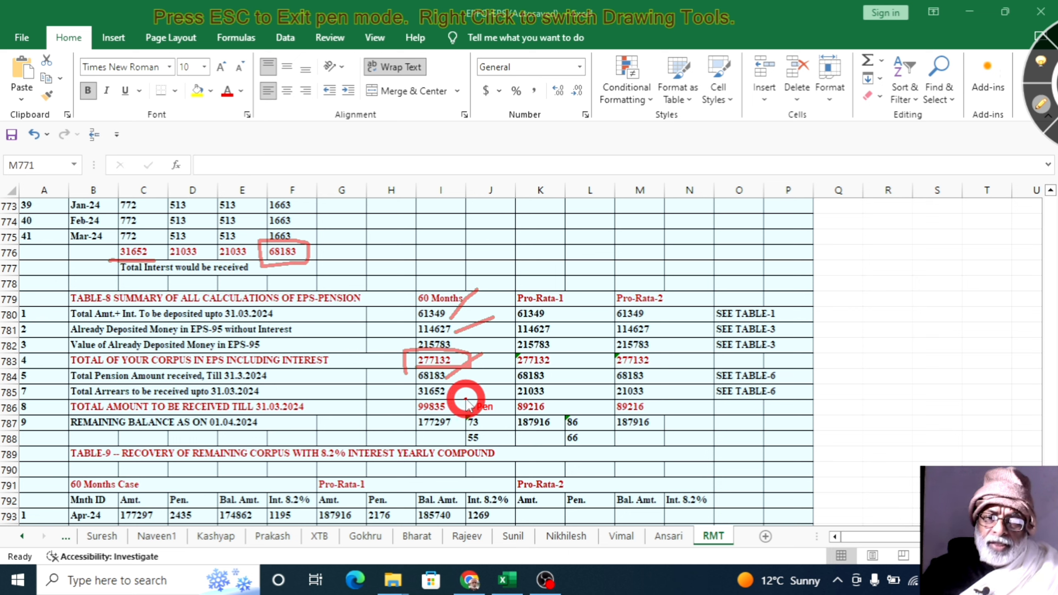
{"action": "mouse_move", "coordinate": [460, 386]}
{"action": "left_mouse_down"}
{"action": "mouse_move", "coordinate": [461, 396]}
{"action": "mouse_move", "coordinate": [403, 401]}
{"action": "mouse_move", "coordinate": [401, 379]}
{"action": "mouse_move", "coordinate": [482, 380]}
{"action": "left_mouse_up"}
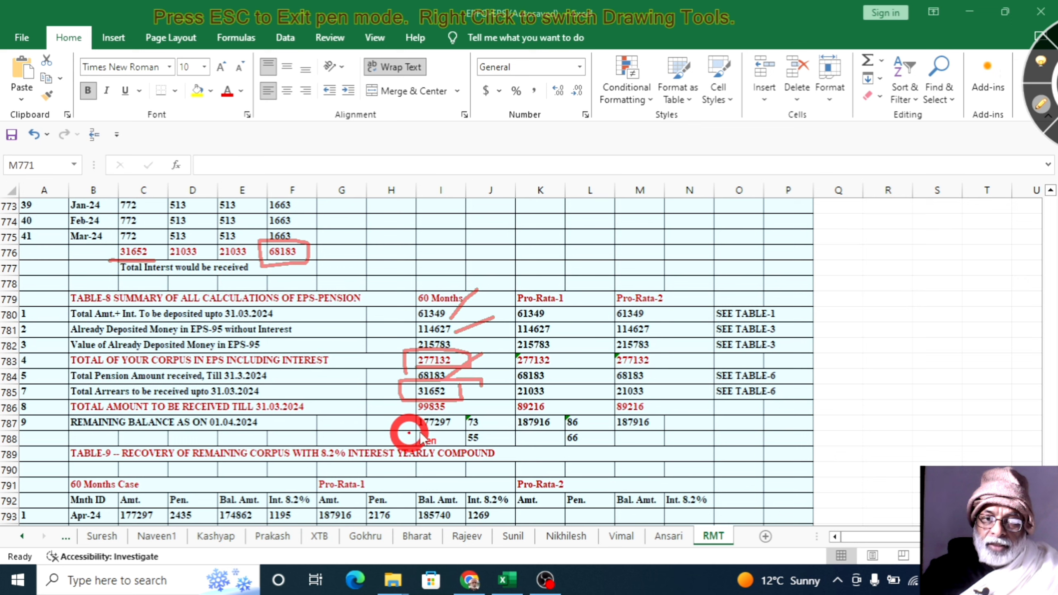
{"action": "mouse_move", "coordinate": [409, 433]}
{"action": "left_mouse_down"}
{"action": "mouse_move", "coordinate": [454, 433]}
{"action": "mouse_move", "coordinate": [457, 414]}
{"action": "mouse_move", "coordinate": [416, 415]}
{"action": "mouse_move", "coordinate": [414, 430]}
{"action": "left_mouse_up"}
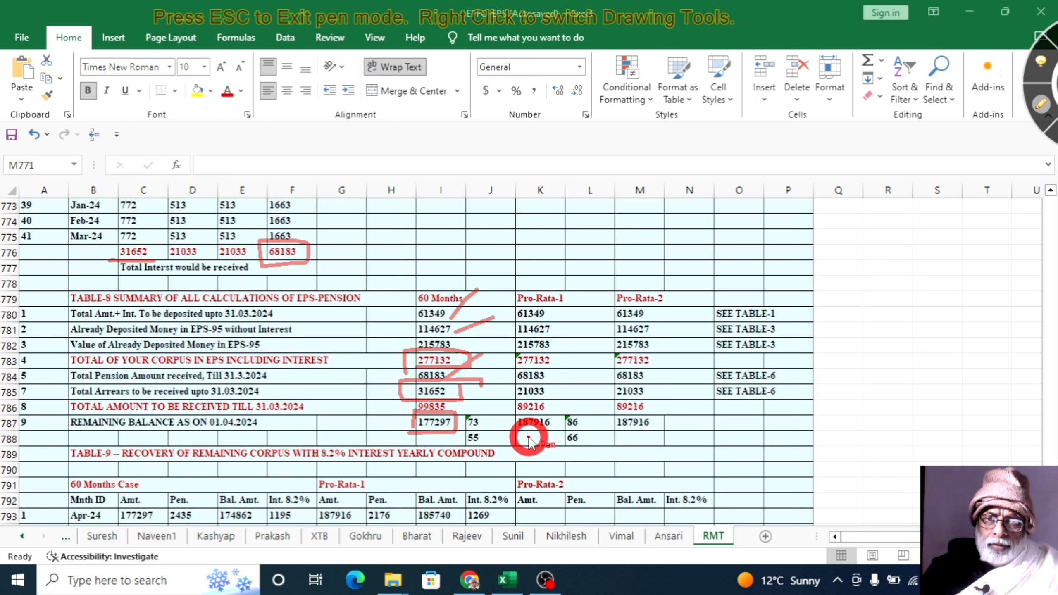
{"action": "left_click_drag", "start_coordinate": [518, 434], "coordinate": [557, 434]}
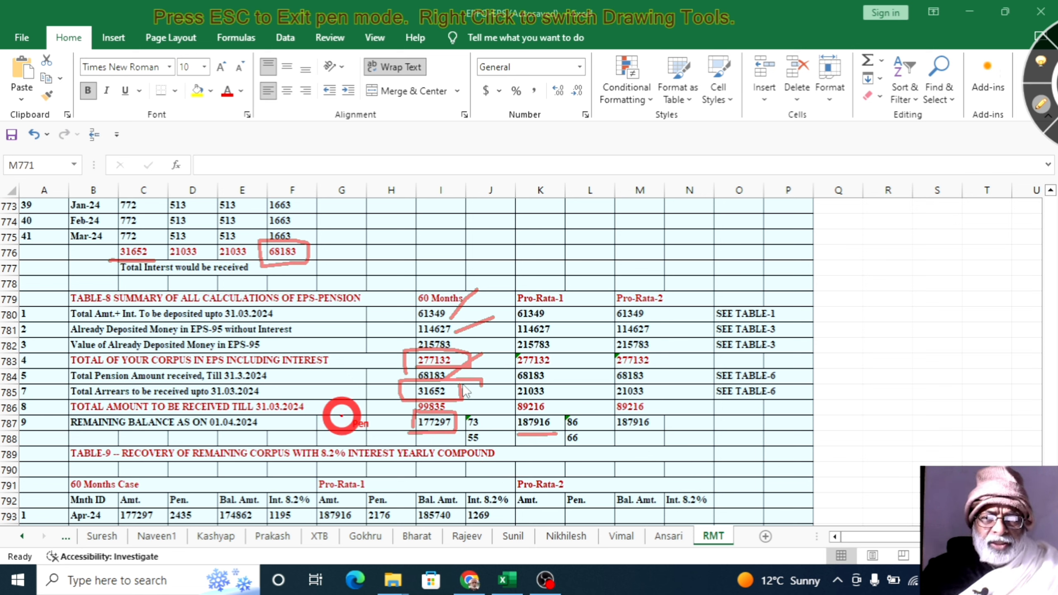
{"action": "left_click", "coordinate": [1040, 133]}
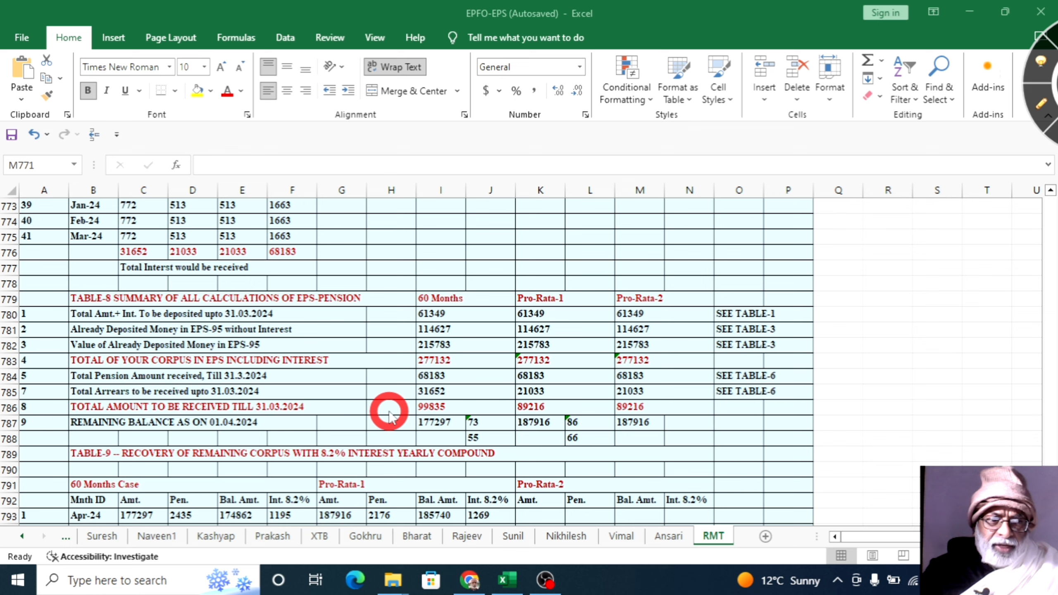
- Examine Table-9's month-by-month recovery of the remaining corpus down to the closing note, then return to the Table-8 summary
{"action": "scroll", "coordinate": [389, 413], "scroll_direction": "down", "scroll_amount": 4}
{"action": "scroll", "coordinate": [283, 454], "scroll_direction": "down", "scroll_amount": 7}
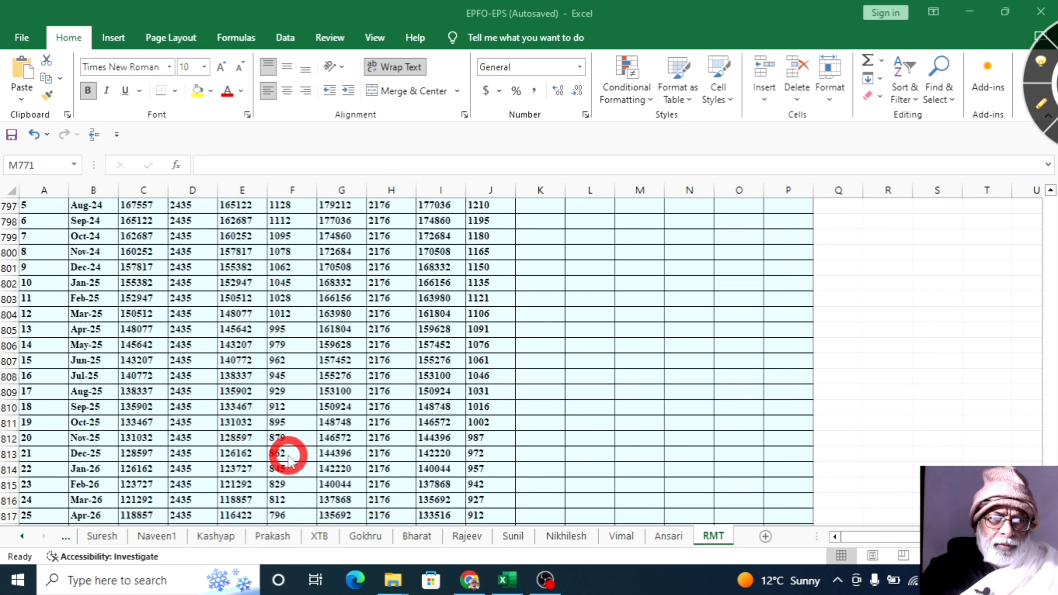
{"action": "scroll", "coordinate": [288, 458], "scroll_direction": "down", "scroll_amount": 8}
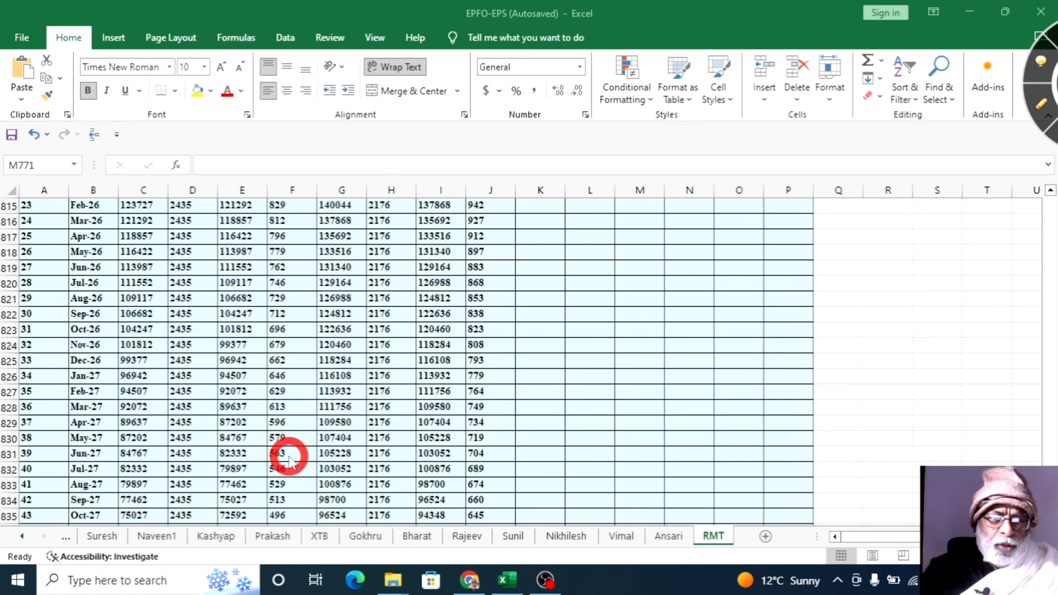
{"action": "scroll", "coordinate": [290, 460], "scroll_direction": "down", "scroll_amount": 3}
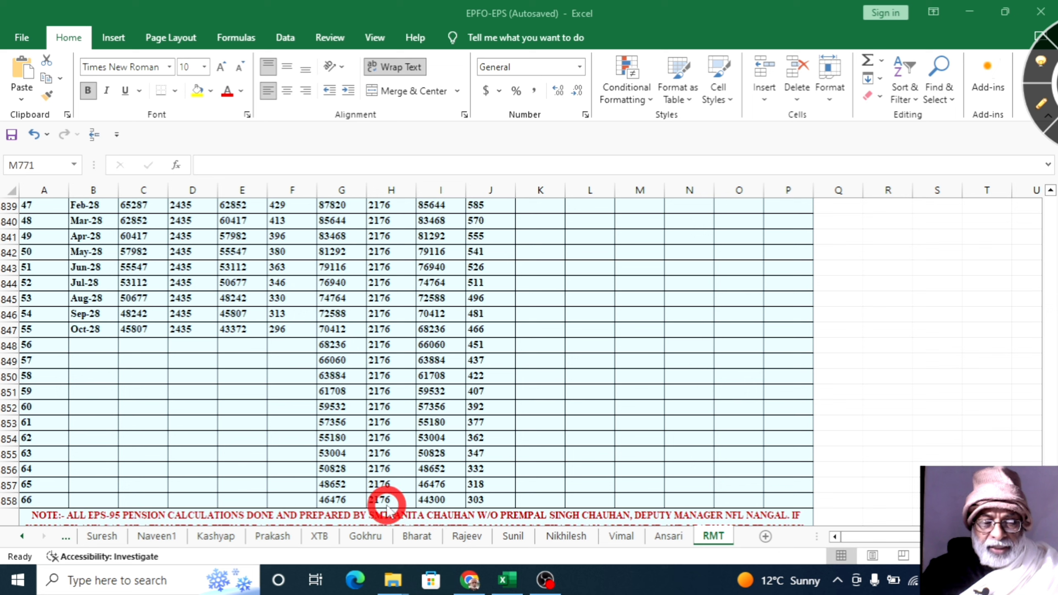
{"action": "scroll", "coordinate": [524, 464], "scroll_direction": "down", "scroll_amount": 5}
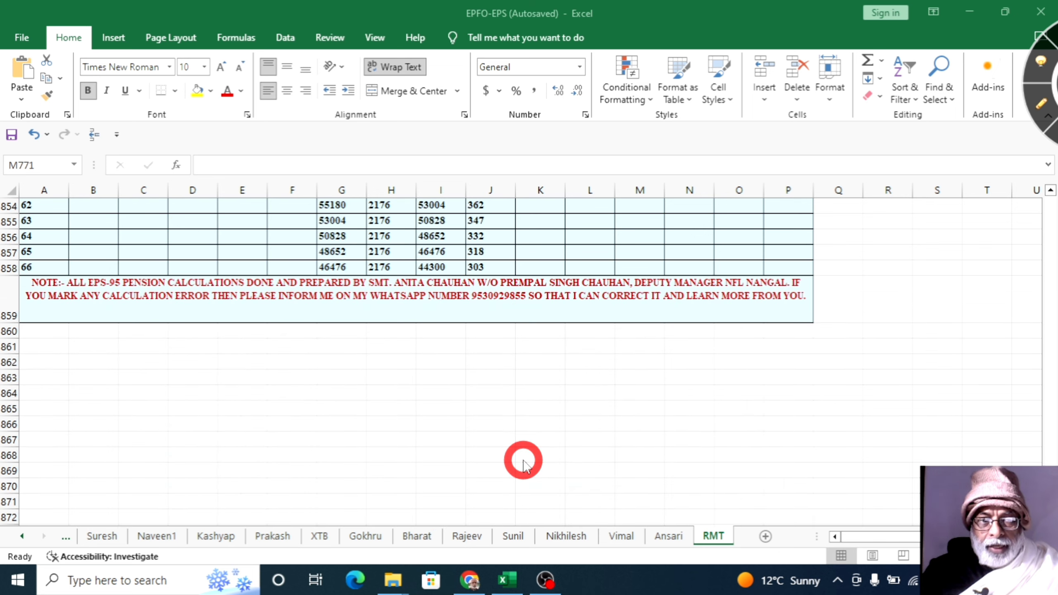
{"action": "scroll", "coordinate": [524, 463], "scroll_direction": "up", "scroll_amount": 20}
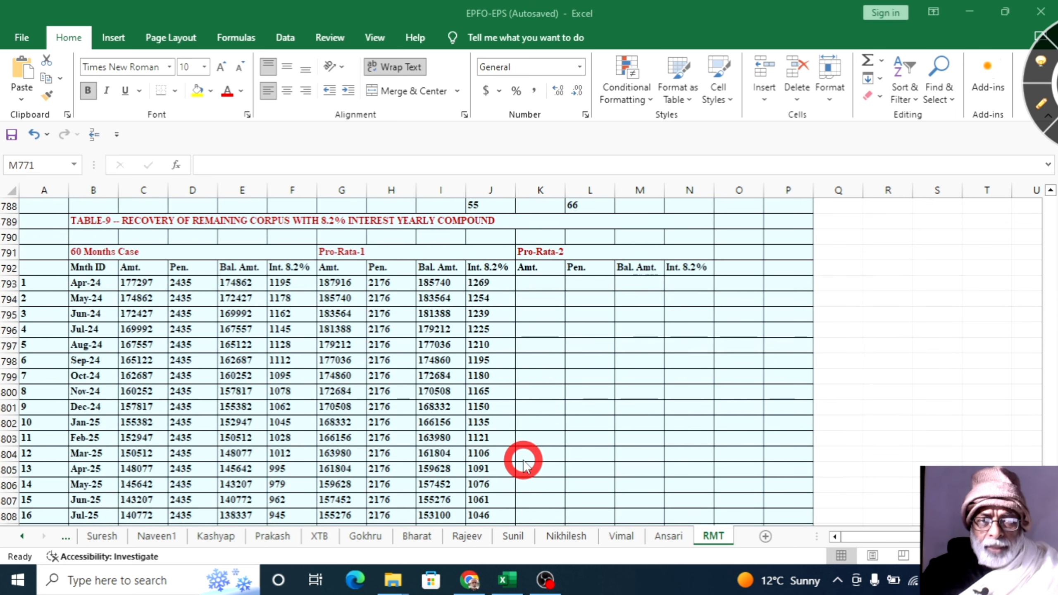
{"action": "scroll", "coordinate": [524, 463], "scroll_direction": "up", "scroll_amount": 4}
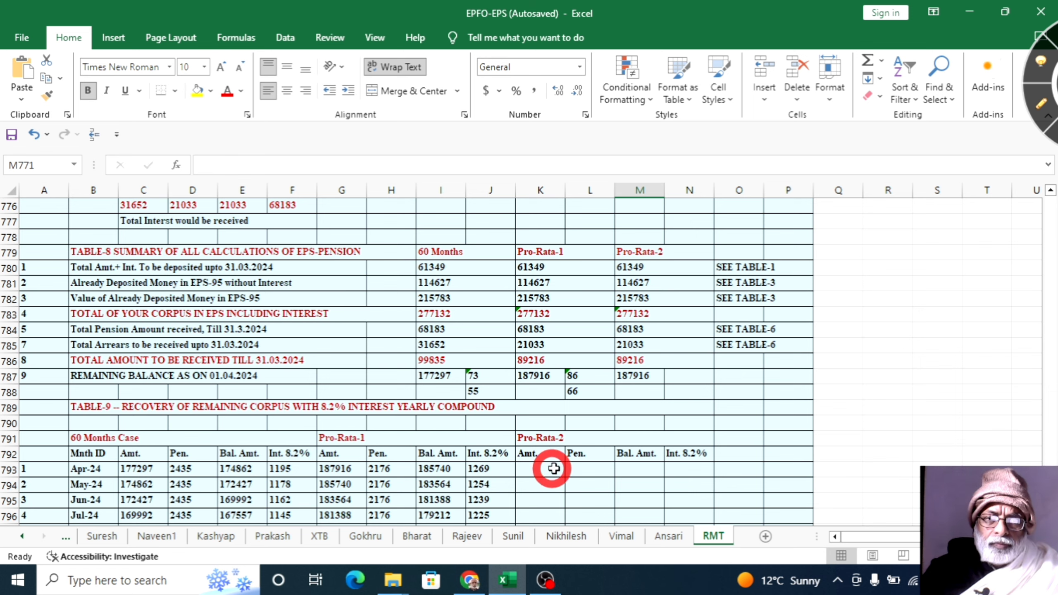
- Box the Nov-20 amount and pension in Table-5's recovery of present pension with the pen, then clear the marks
{"action": "scroll", "coordinate": [567, 452], "scroll_direction": "up", "scroll_amount": 20}
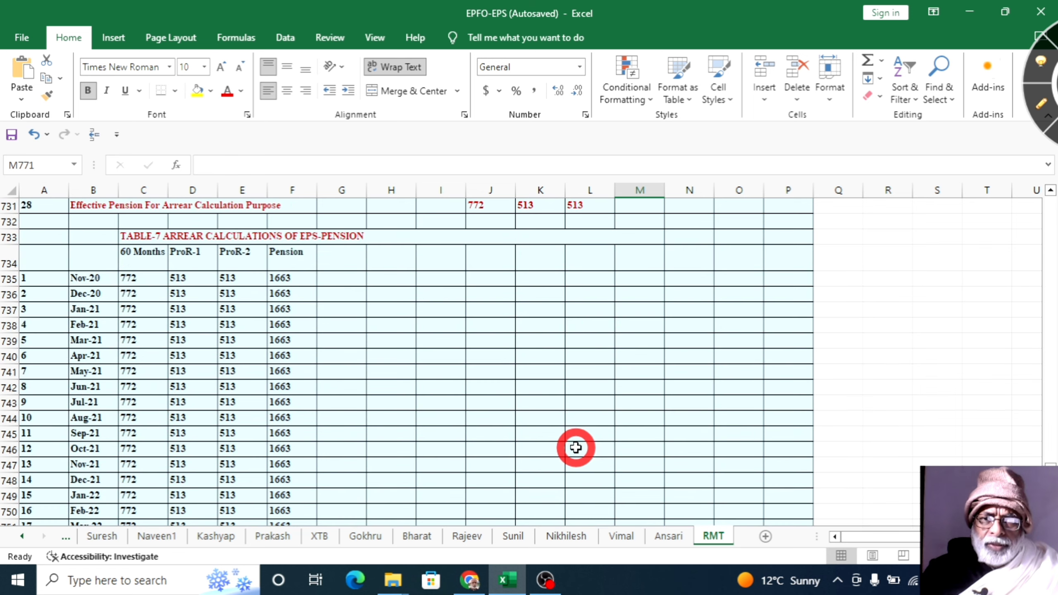
{"action": "scroll", "coordinate": [576, 448], "scroll_direction": "up", "scroll_amount": 9}
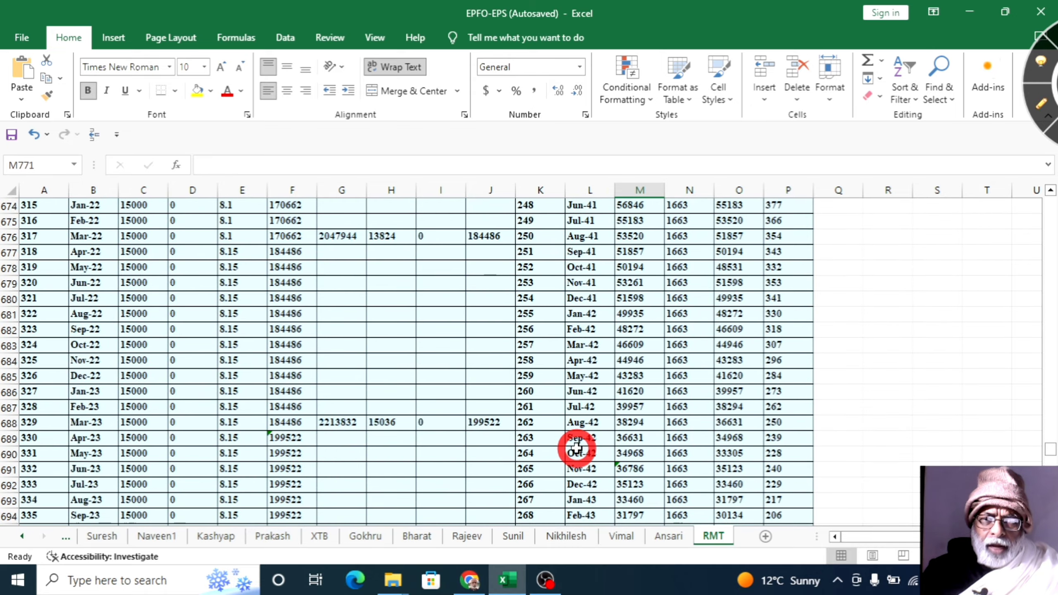
{"action": "scroll", "coordinate": [576, 448], "scroll_direction": "down", "scroll_amount": 5}
{"action": "scroll", "coordinate": [576, 448], "scroll_direction": "up", "scroll_amount": 12}
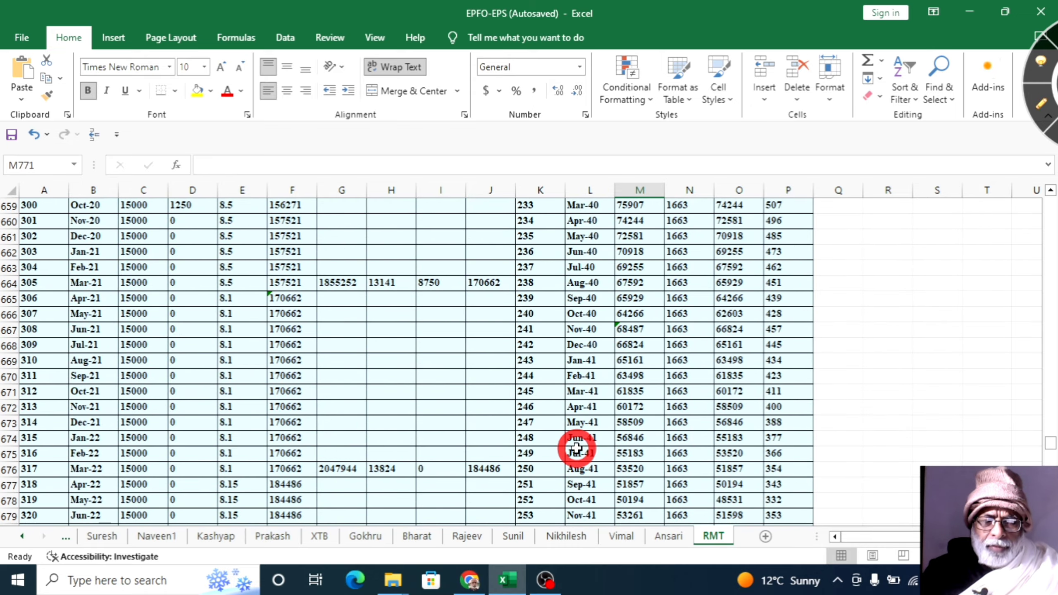
{"action": "scroll", "coordinate": [576, 448], "scroll_direction": "up", "scroll_amount": 20}
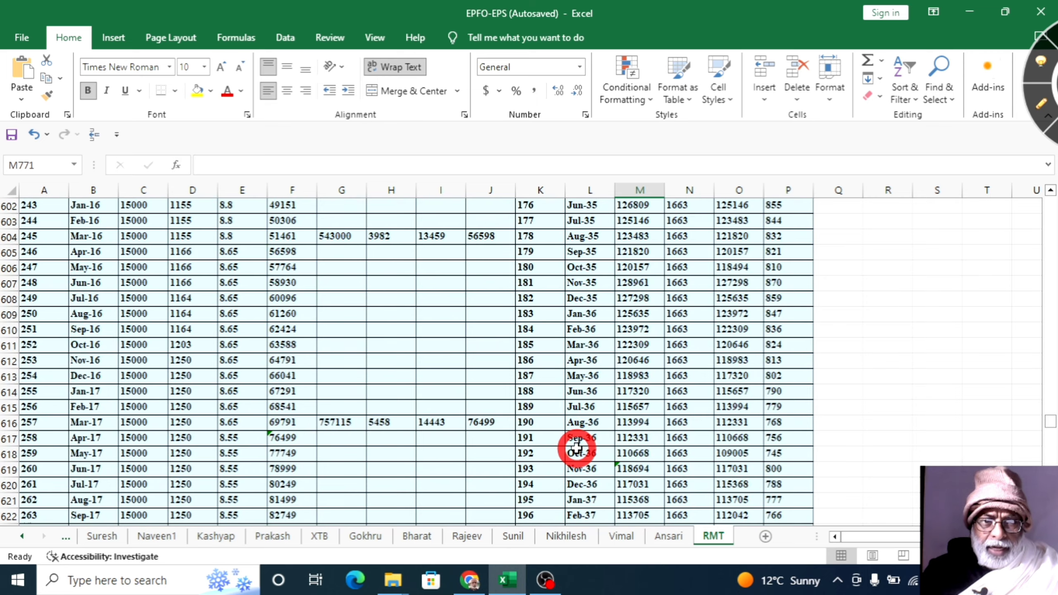
{"action": "scroll", "coordinate": [576, 448], "scroll_direction": "up", "scroll_amount": 20}
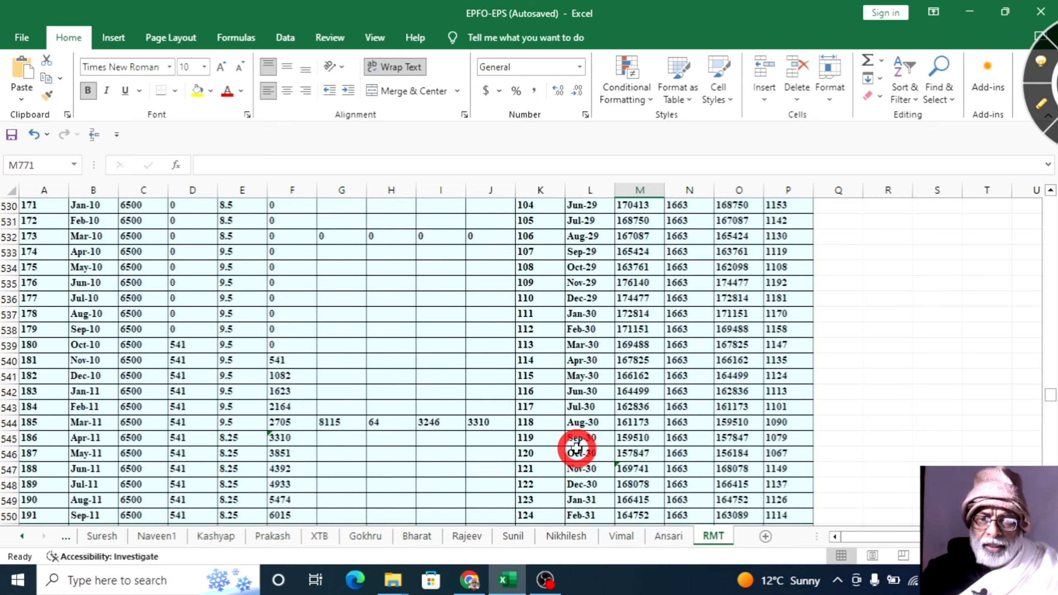
{"action": "scroll", "coordinate": [576, 448], "scroll_direction": "up", "scroll_amount": 19}
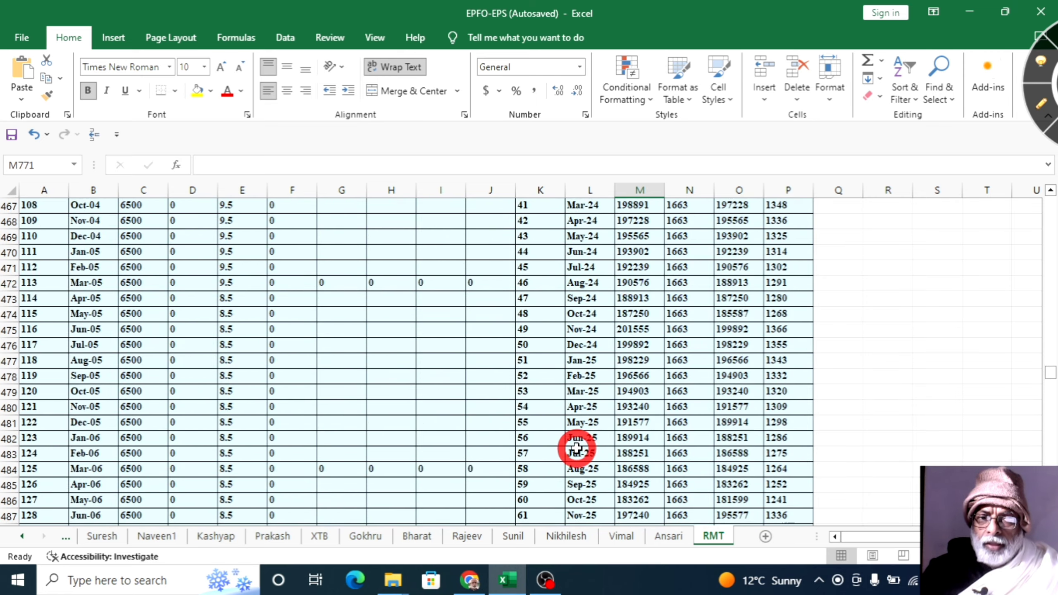
{"action": "scroll", "coordinate": [576, 448], "scroll_direction": "up", "scroll_amount": 20}
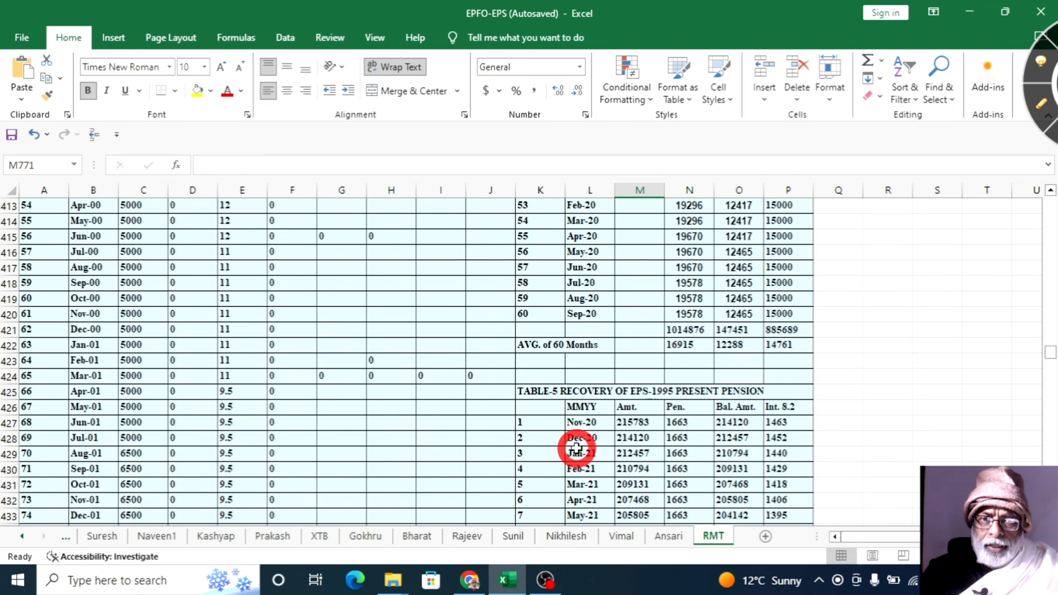
{"action": "left_click", "coordinate": [1040, 105]}
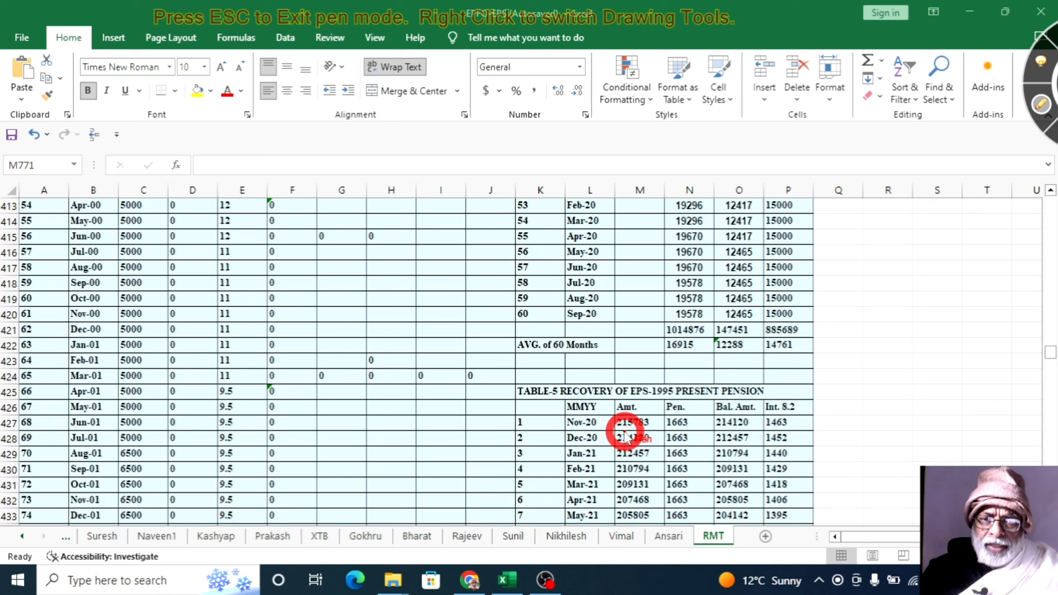
{"action": "mouse_move", "coordinate": [631, 421]}
{"action": "left_mouse_down"}
{"action": "mouse_move", "coordinate": [649, 406]}
{"action": "mouse_move", "coordinate": [610, 413]}
{"action": "mouse_move", "coordinate": [618, 425]}
{"action": "left_mouse_up"}
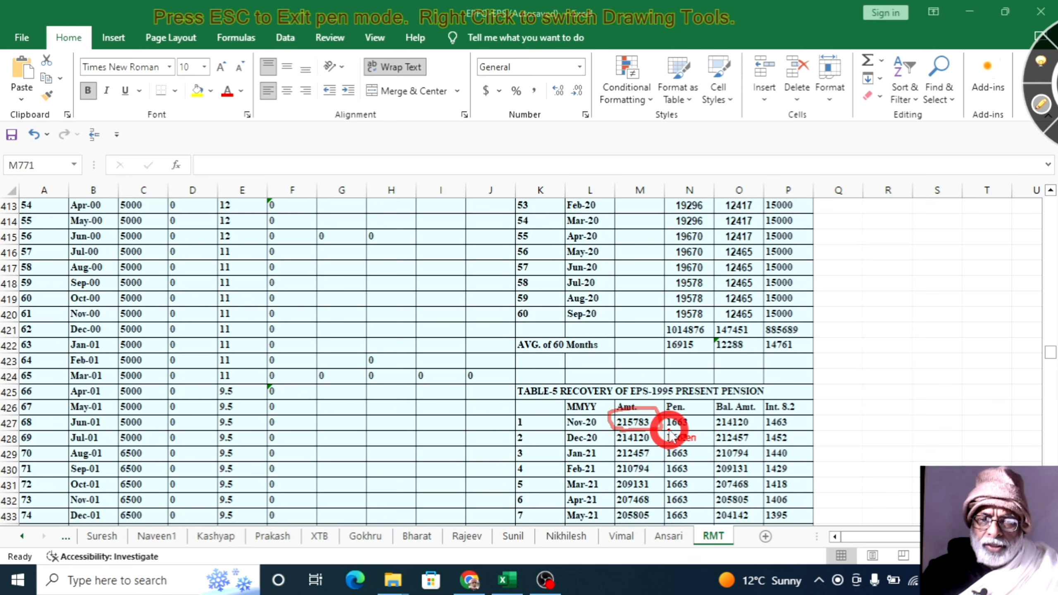
{"action": "mouse_move", "coordinate": [684, 413]}
{"action": "left_mouse_down"}
{"action": "mouse_move", "coordinate": [687, 426]}
{"action": "mouse_move", "coordinate": [684, 415]}
{"action": "mouse_move", "coordinate": [666, 419]}
{"action": "mouse_move", "coordinate": [665, 434]}
{"action": "left_mouse_up"}
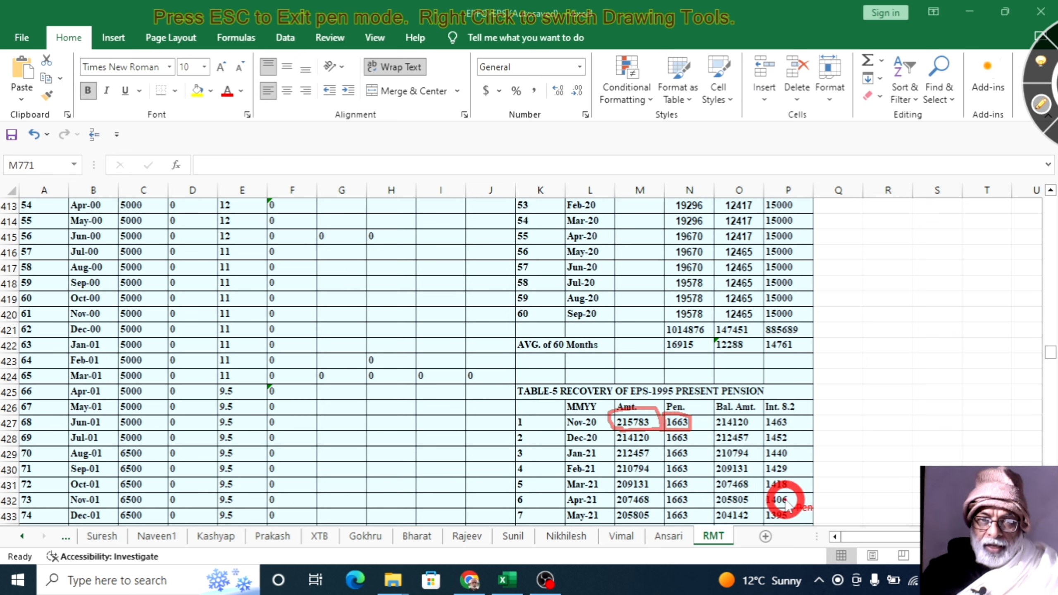
{"action": "left_click", "coordinate": [1040, 112]}
- Follow Table-5's recovery of present pension to its last row, box the month Aug-44 with the pen, and clear the mark
{"action": "scroll", "coordinate": [680, 425], "scroll_direction": "down", "scroll_amount": 9}
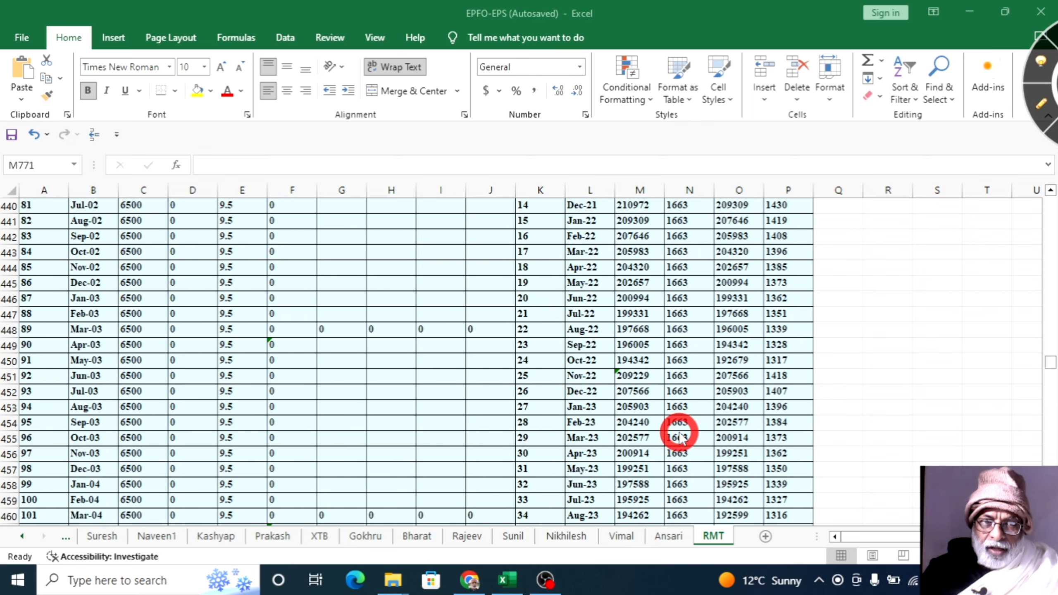
{"action": "scroll", "coordinate": [680, 436], "scroll_direction": "down", "scroll_amount": 20}
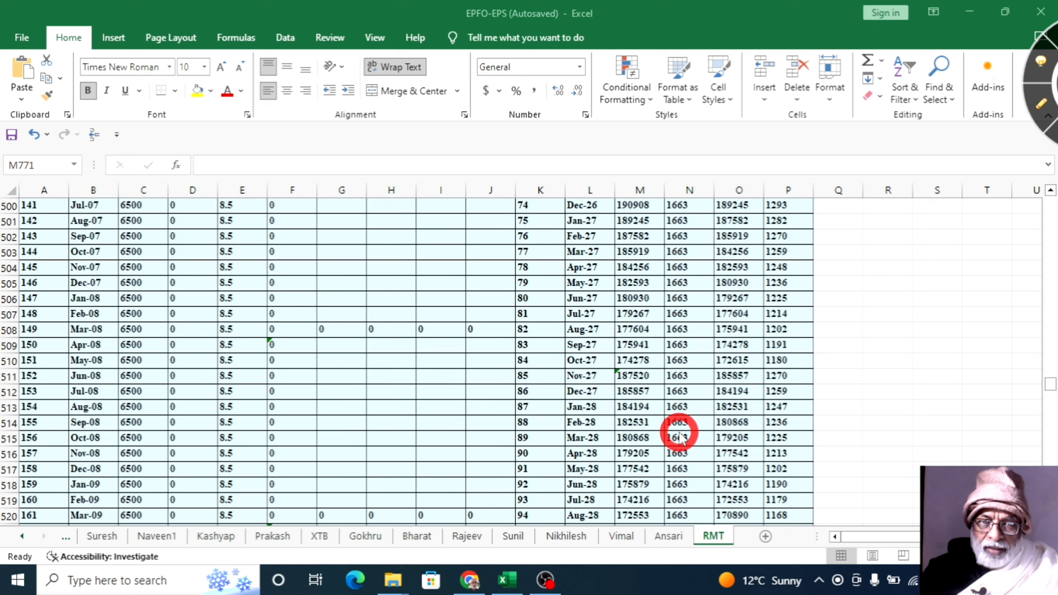
{"action": "scroll", "coordinate": [679, 436], "scroll_direction": "down", "scroll_amount": 20}
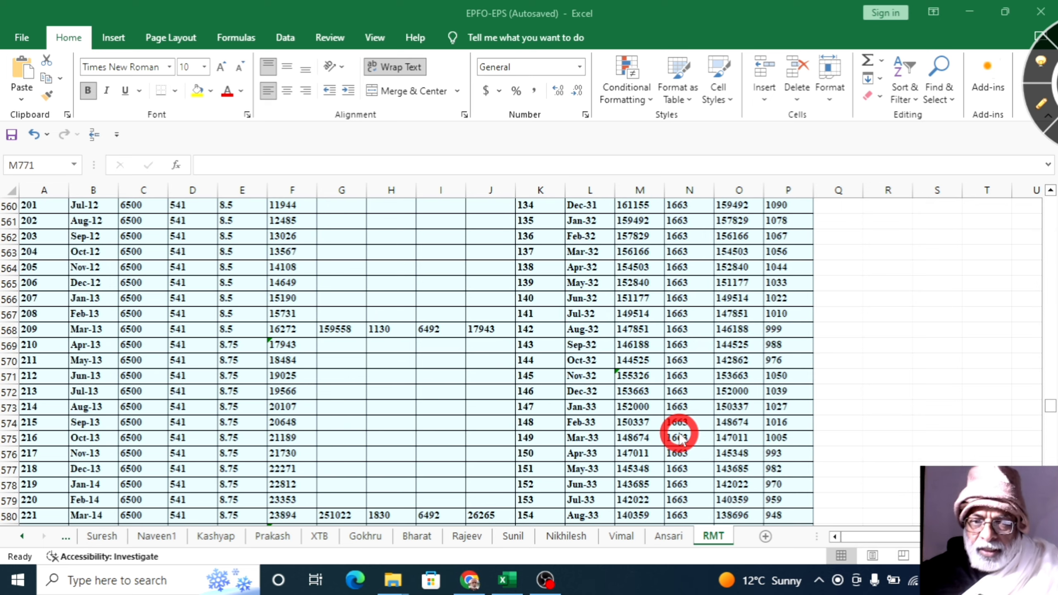
{"action": "scroll", "coordinate": [680, 438], "scroll_direction": "down", "scroll_amount": 18}
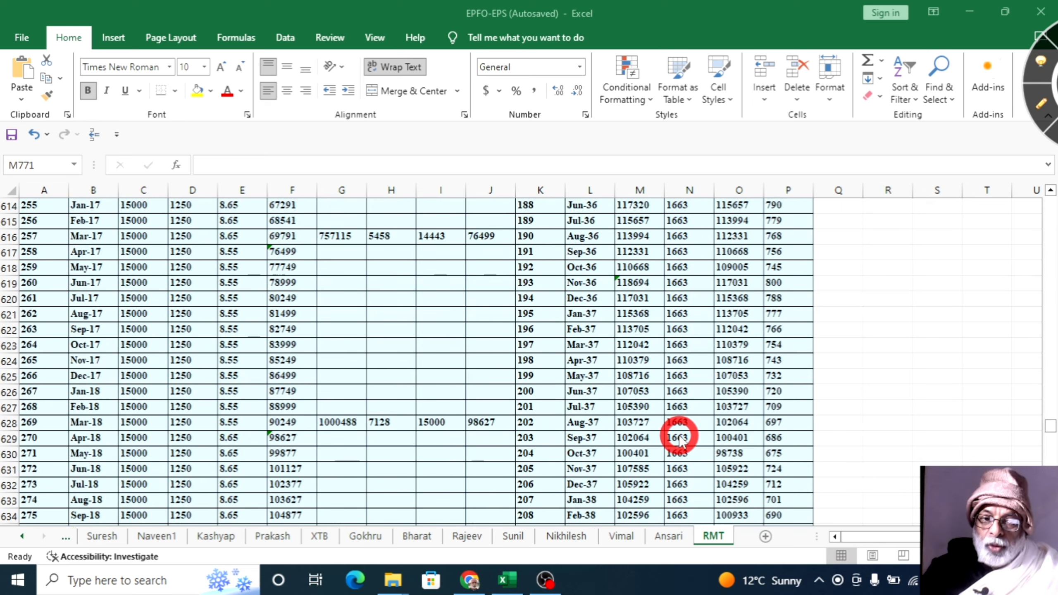
{"action": "scroll", "coordinate": [680, 439], "scroll_direction": "down", "scroll_amount": 14}
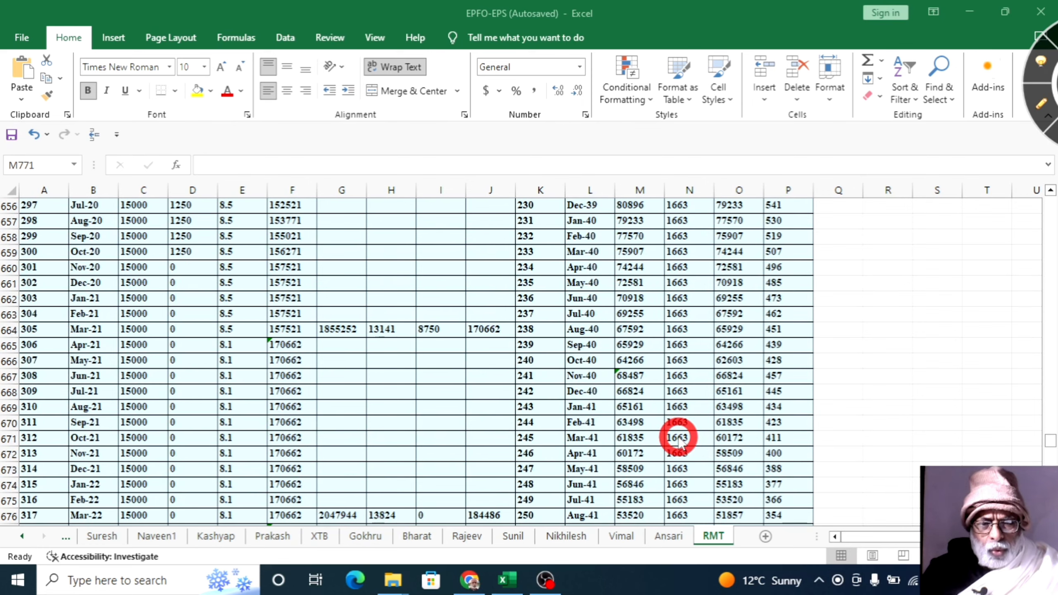
{"action": "scroll", "coordinate": [680, 441], "scroll_direction": "down", "scroll_amount": 14}
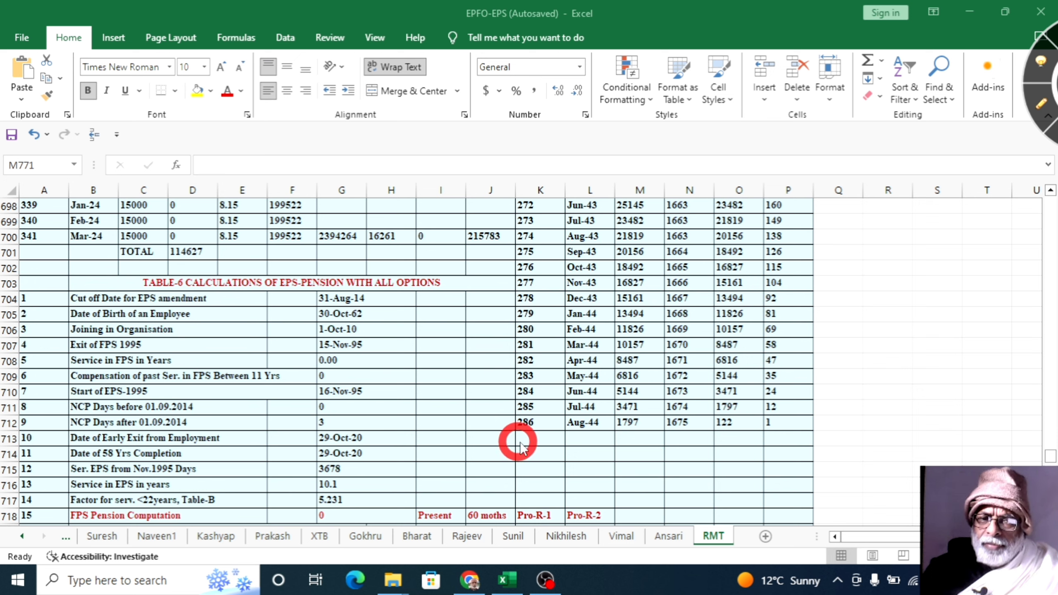
{"action": "left_click", "coordinate": [1041, 106]}
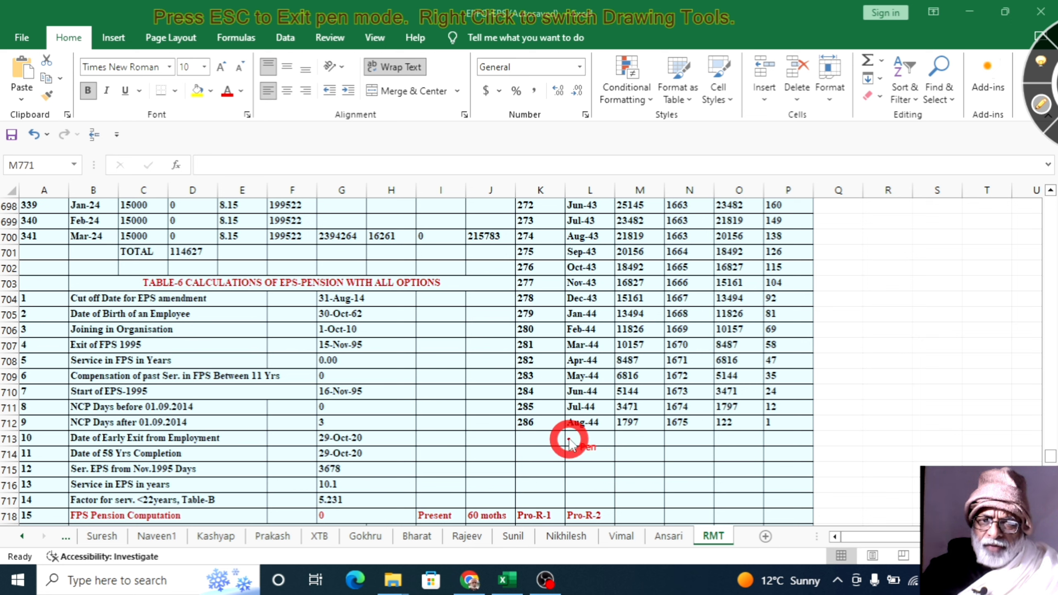
{"action": "mouse_move", "coordinate": [569, 440]}
{"action": "left_mouse_down"}
{"action": "mouse_move", "coordinate": [603, 435]}
{"action": "mouse_move", "coordinate": [605, 413]}
{"action": "mouse_move", "coordinate": [574, 410]}
{"action": "mouse_move", "coordinate": [562, 419]}
{"action": "mouse_move", "coordinate": [570, 439]}
{"action": "mouse_move", "coordinate": [608, 434]}
{"action": "left_mouse_up"}
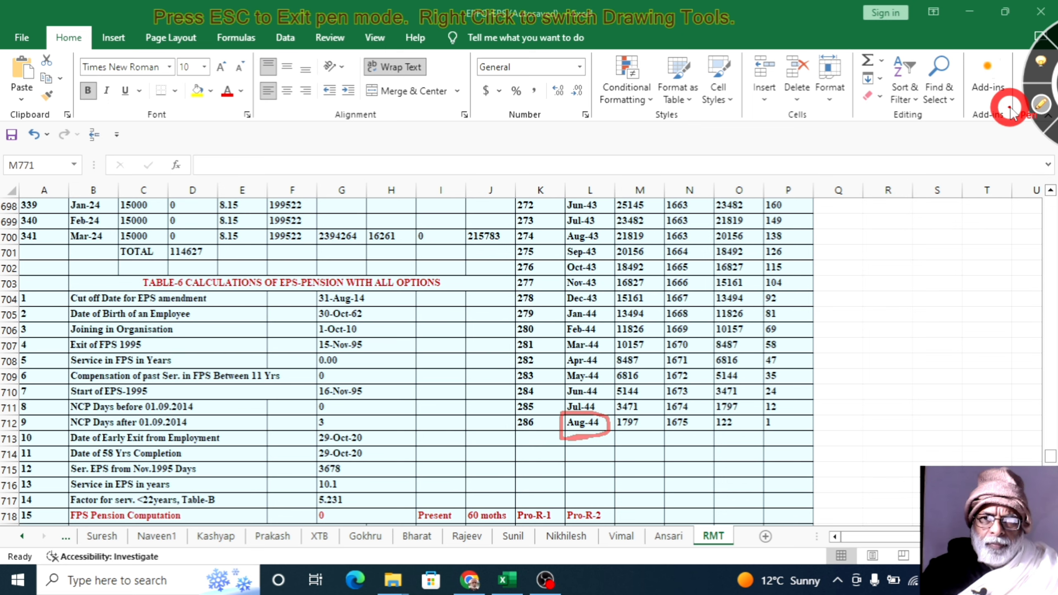
{"action": "left_click", "coordinate": [1040, 103]}
- Fill Table-5's Aug-43 pension of 1663 down the pension column through Aug-44
{"action": "scroll", "coordinate": [718, 357], "scroll_direction": "up", "scroll_amount": 1}
{"action": "scroll", "coordinate": [719, 358], "scroll_direction": "up", "scroll_amount": 3}
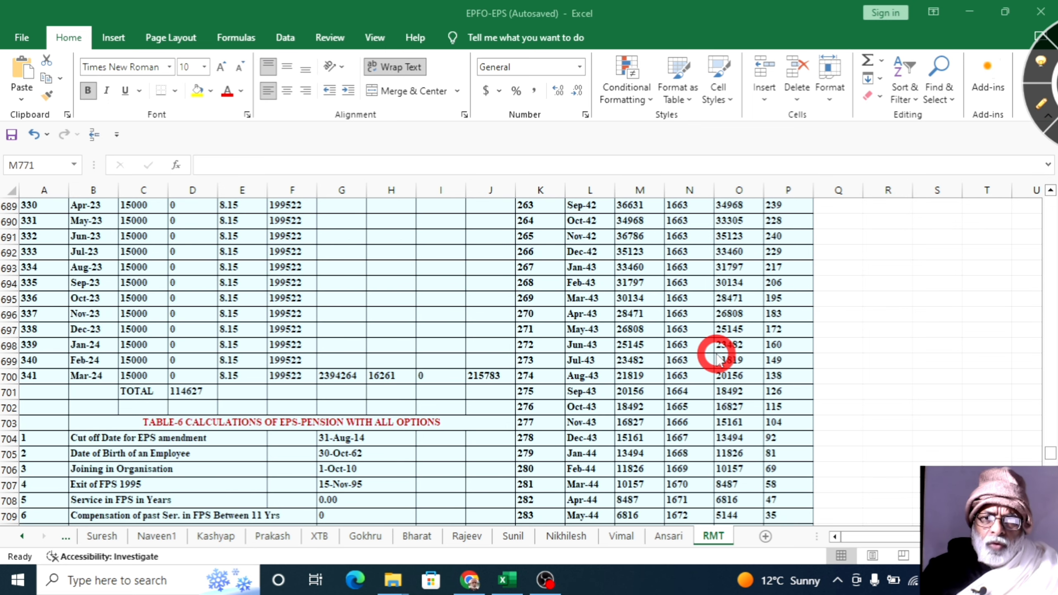
{"action": "left_click", "coordinate": [695, 377]}
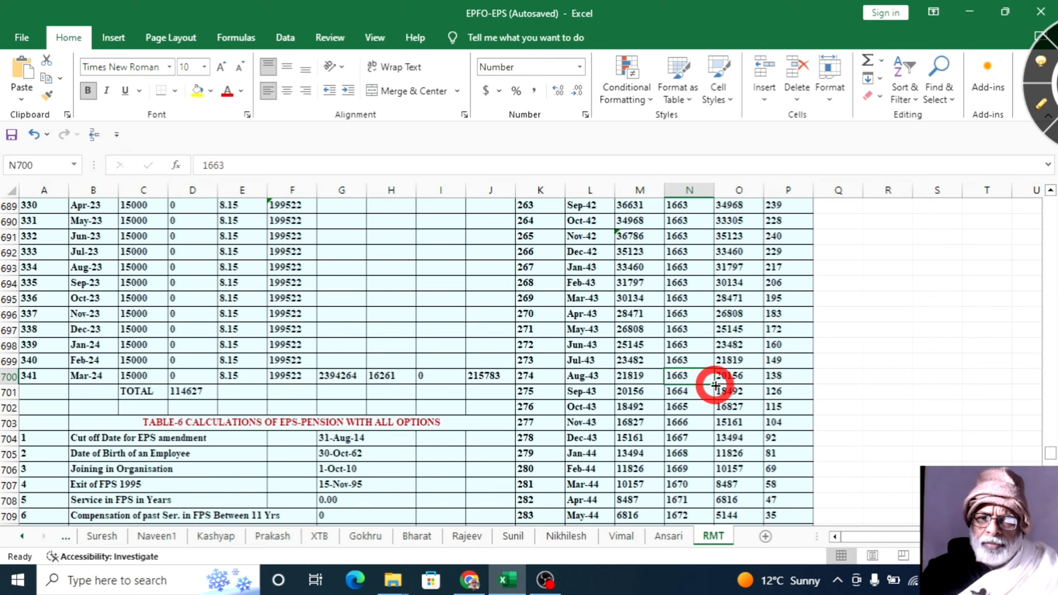
{"action": "left_click_drag", "start_coordinate": [715, 386], "coordinate": [688, 460]}
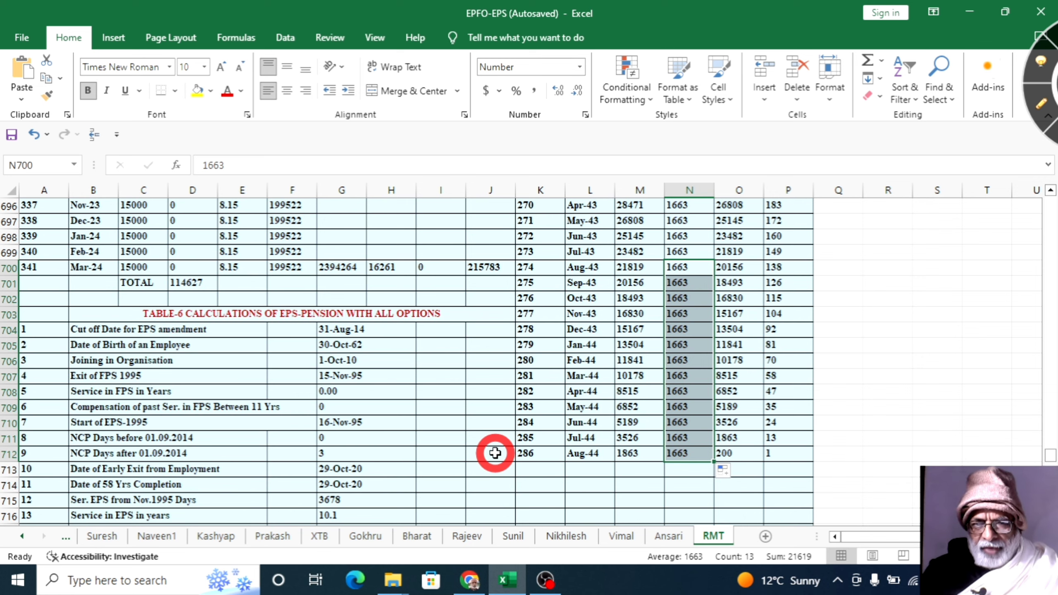
- Examine Table-6 through Table-9 down to the closing note, and recheck the end of Table-5's recovery schedule
{"action": "scroll", "coordinate": [479, 495], "scroll_direction": "down", "scroll_amount": 20}
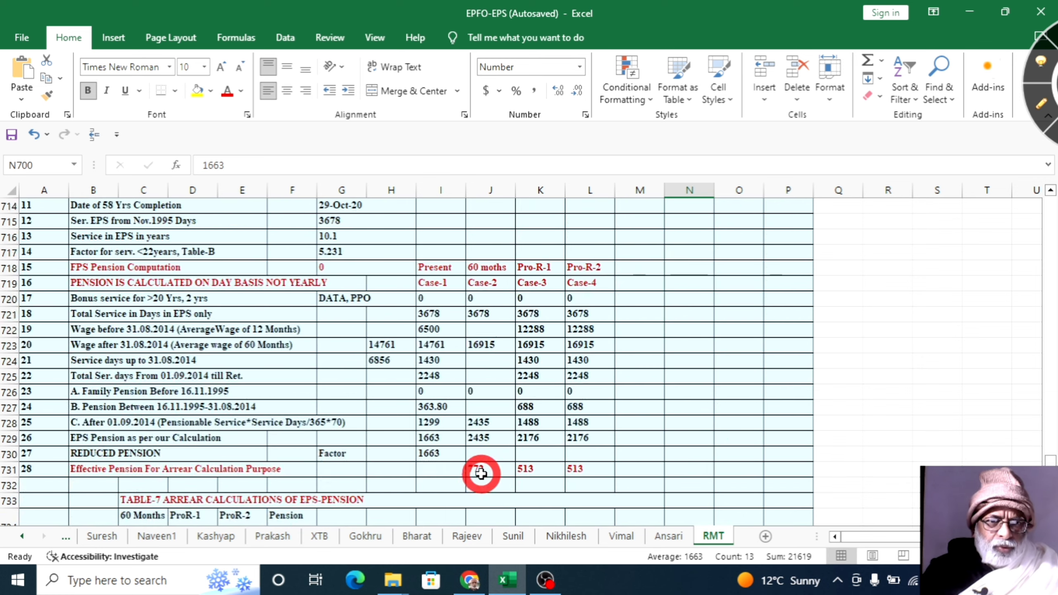
{"action": "scroll", "coordinate": [481, 474], "scroll_direction": "down", "scroll_amount": 5}
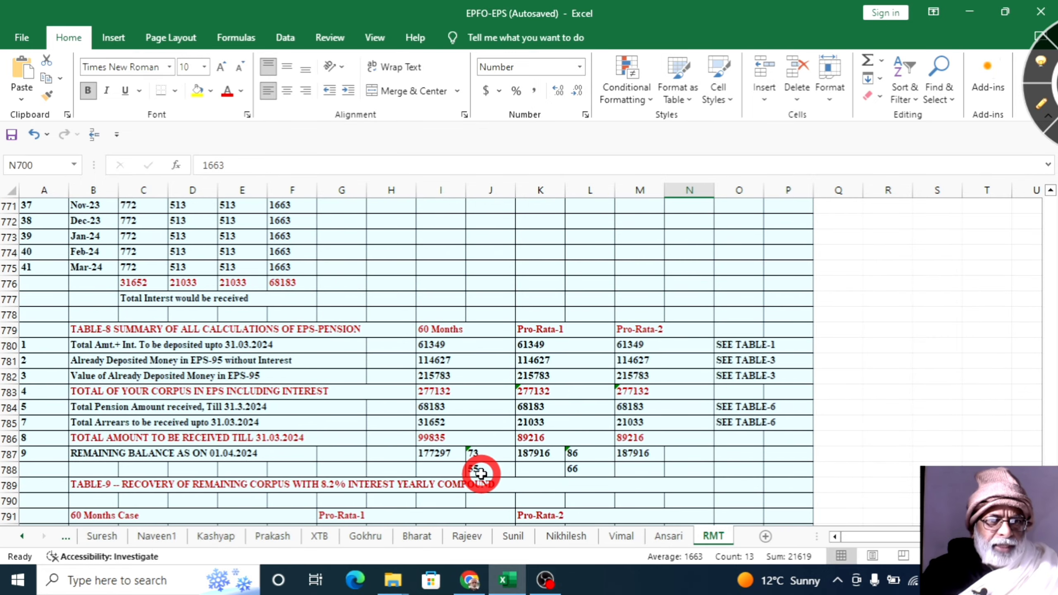
{"action": "scroll", "coordinate": [481, 474], "scroll_direction": "down", "scroll_amount": 17}
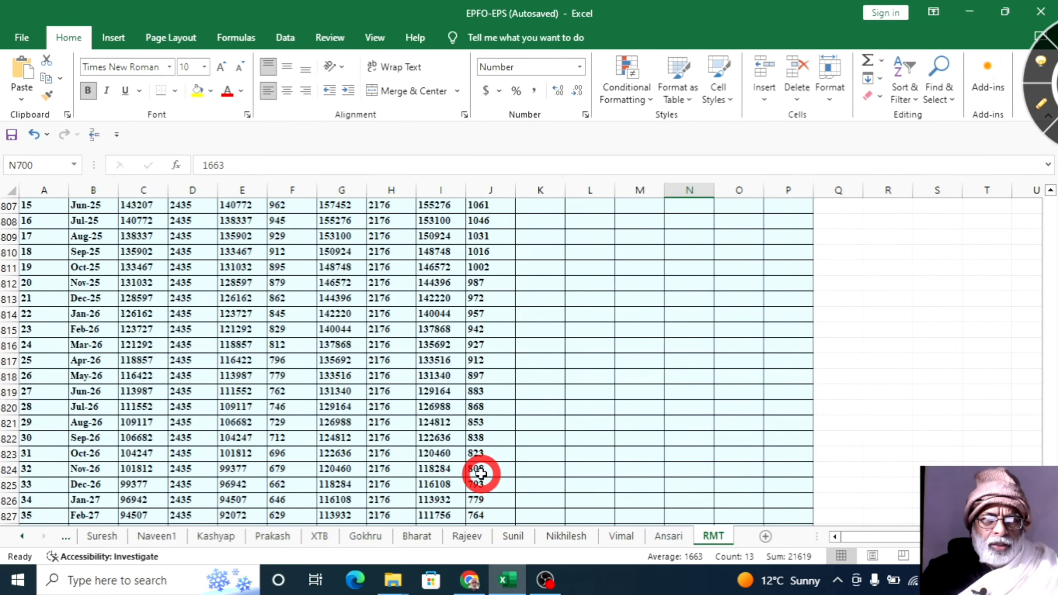
{"action": "scroll", "coordinate": [481, 474], "scroll_direction": "down", "scroll_amount": 9}
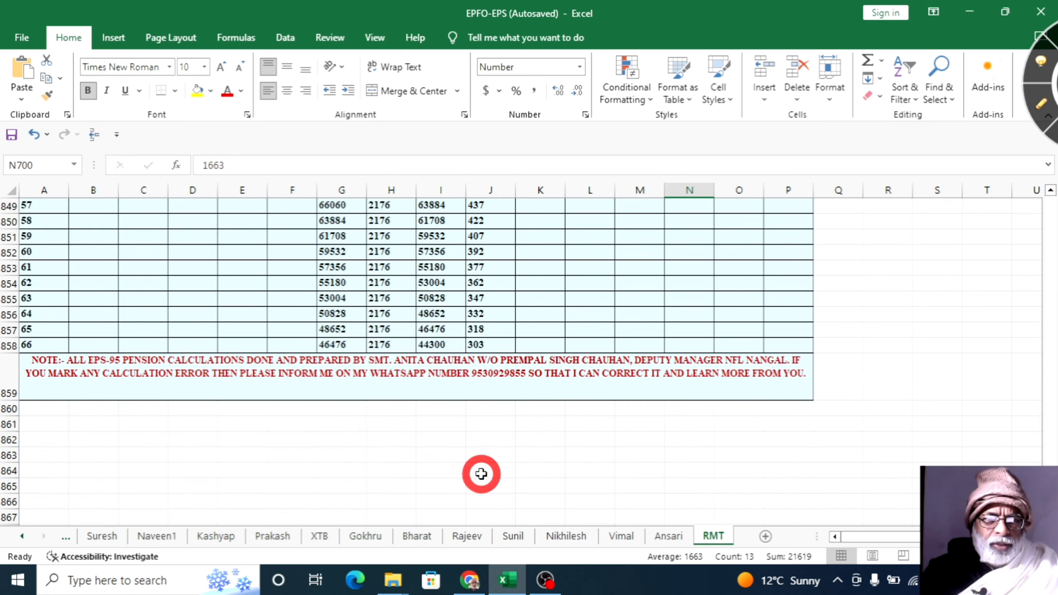
{"action": "scroll", "coordinate": [641, 332], "scroll_direction": "up", "scroll_amount": 20}
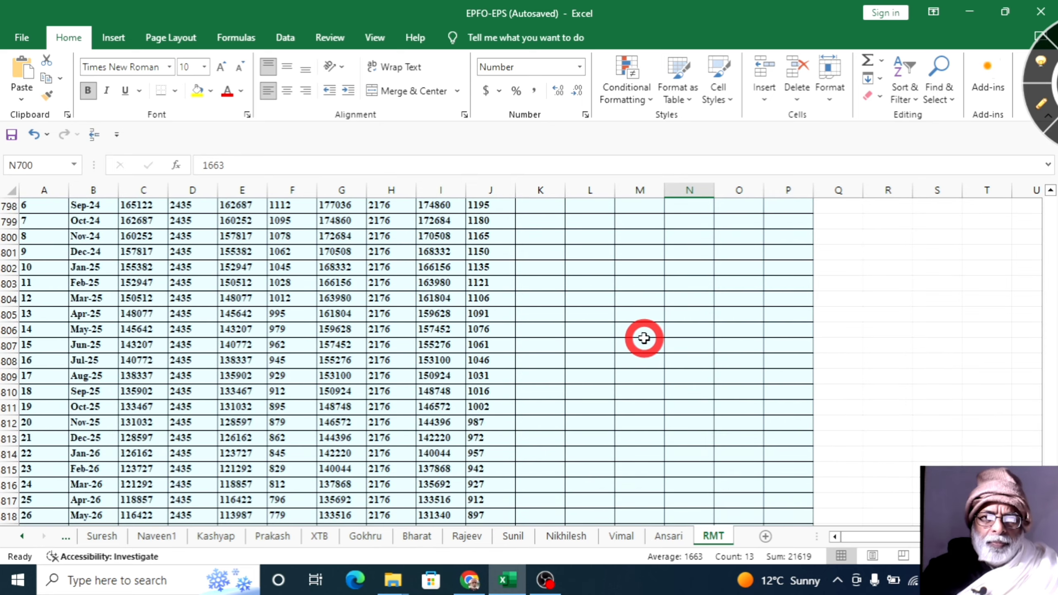
{"action": "scroll", "coordinate": [643, 340], "scroll_direction": "up", "scroll_amount": 20}
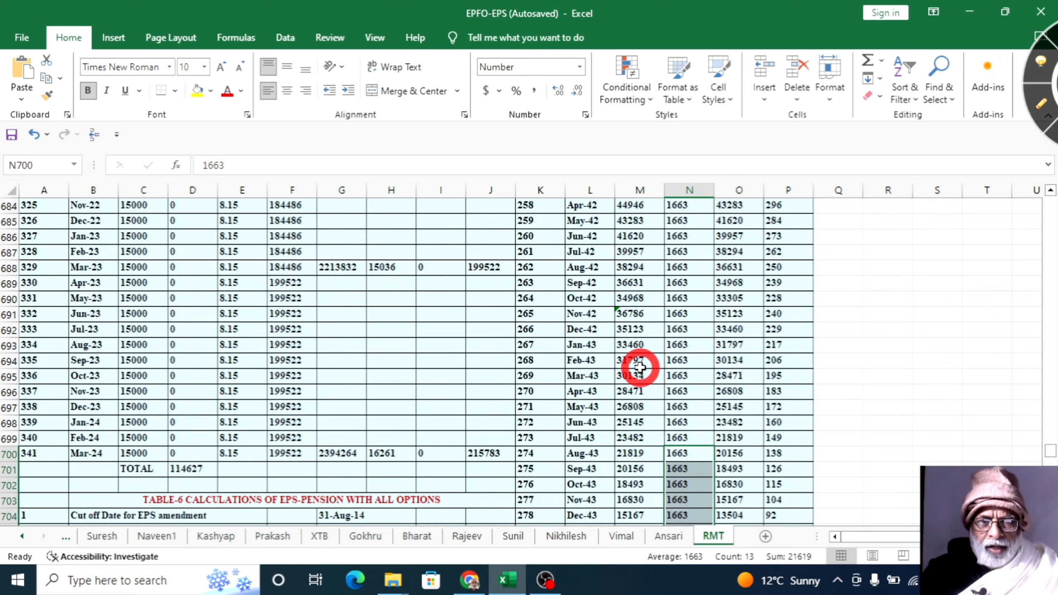
{"action": "scroll", "coordinate": [636, 361], "scroll_direction": "down", "scroll_amount": 10}
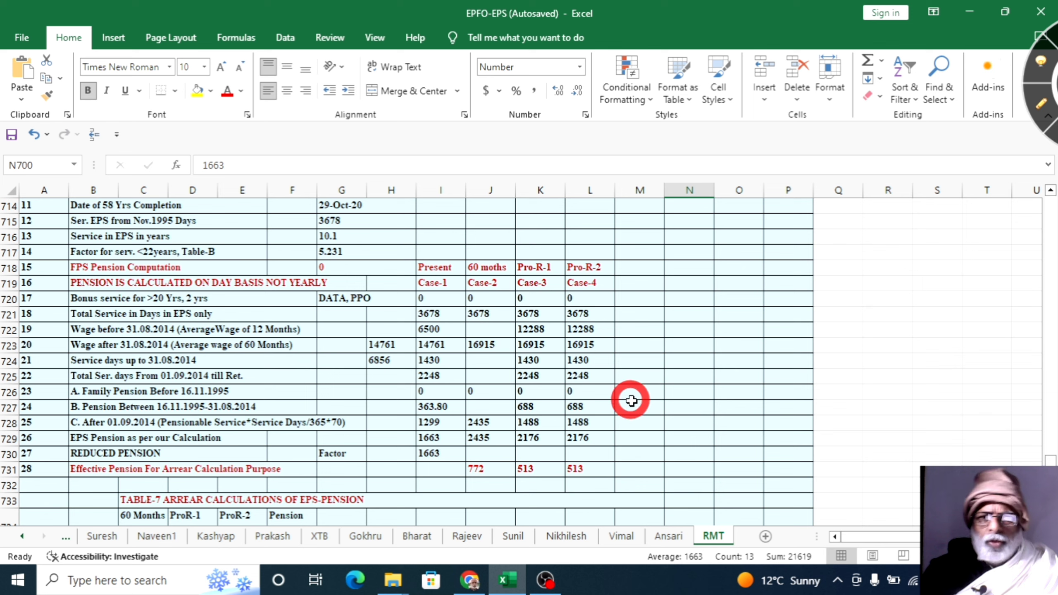
{"action": "scroll", "coordinate": [682, 371], "scroll_direction": "up", "scroll_amount": 2}
{"action": "scroll", "coordinate": [682, 370], "scroll_direction": "up", "scroll_amount": 4}
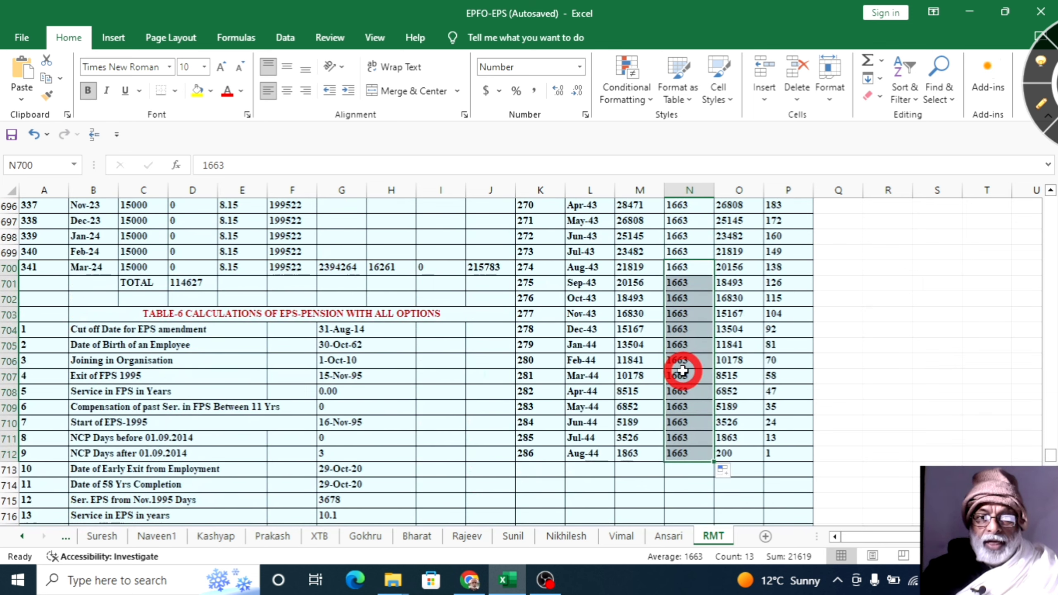
{"action": "left_click", "coordinate": [659, 491]}
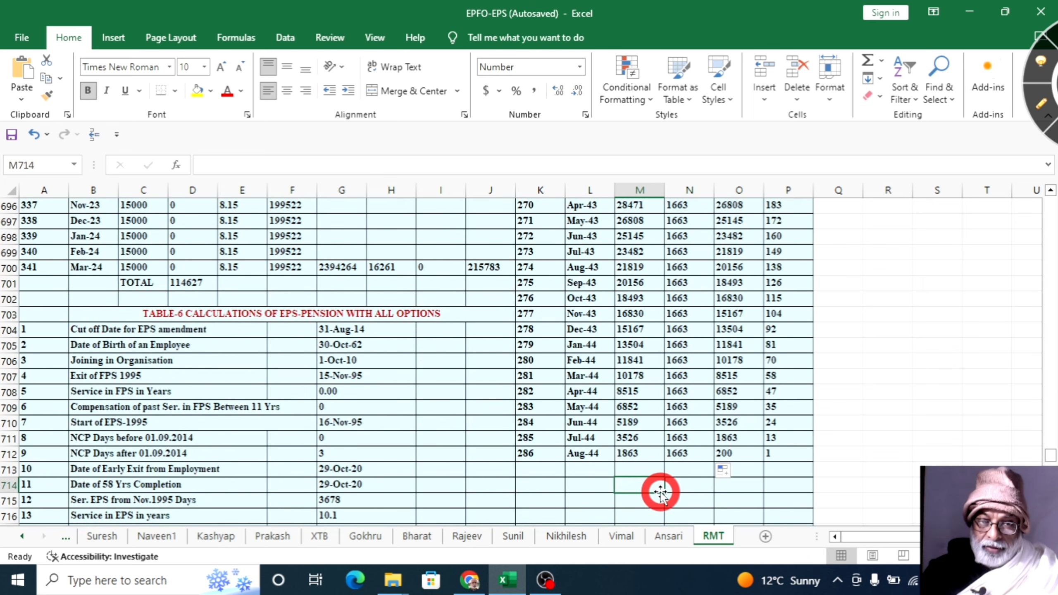
{"action": "scroll", "coordinate": [402, 469], "scroll_direction": "down", "scroll_amount": 5}
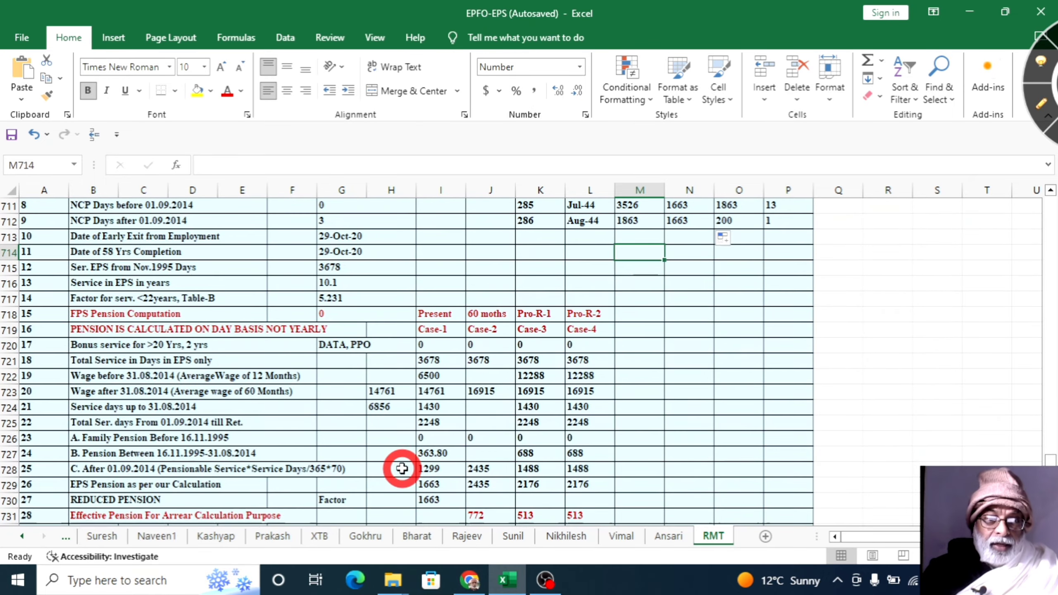
{"action": "scroll", "coordinate": [402, 469], "scroll_direction": "down", "scroll_amount": 9}
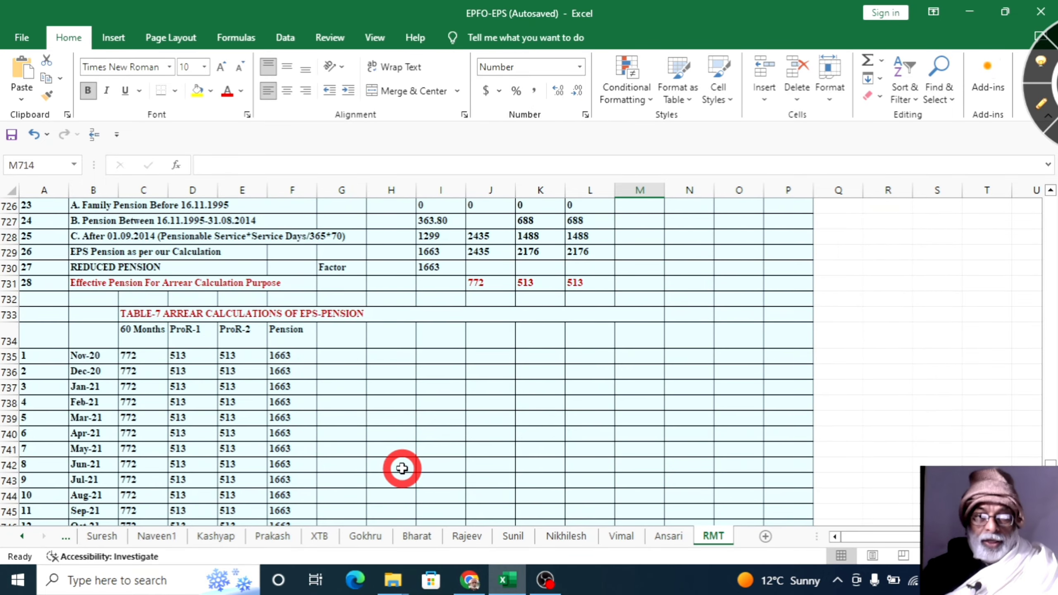